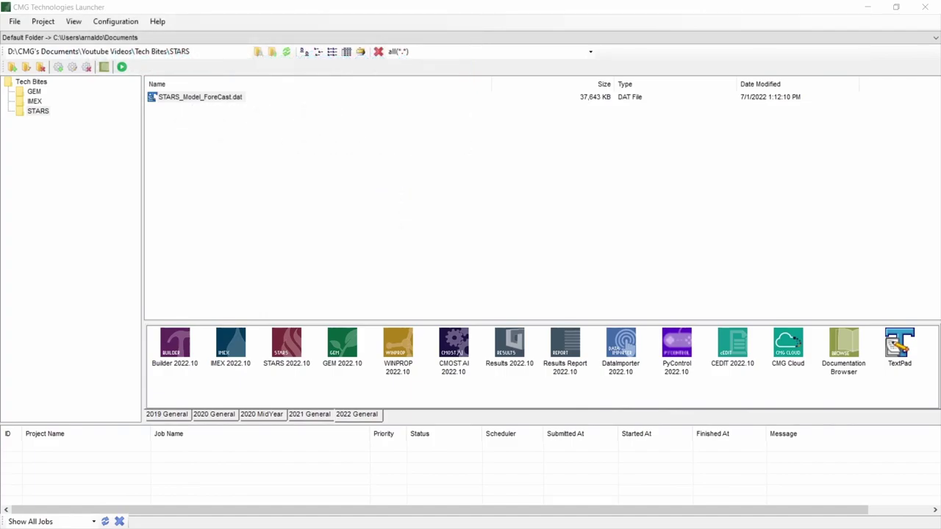
Open STARS_Model_ForeCast.dat in Builder and start the Process Wizard for the model's components
drag(200, 100, 177, 338)
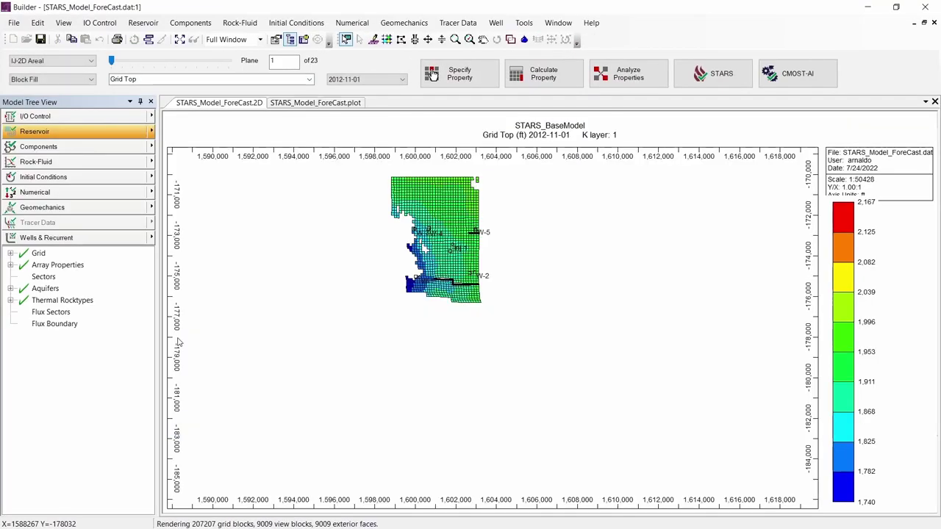
click(151, 148)
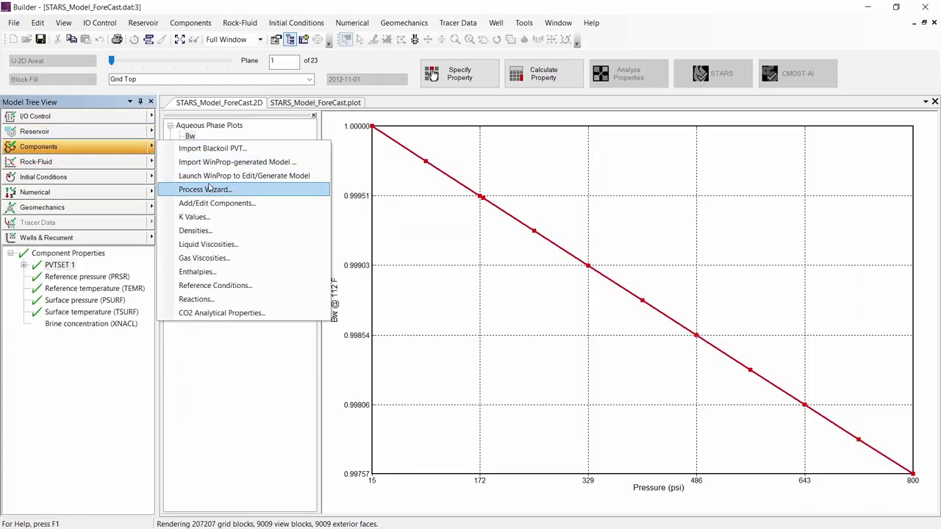
click(214, 190)
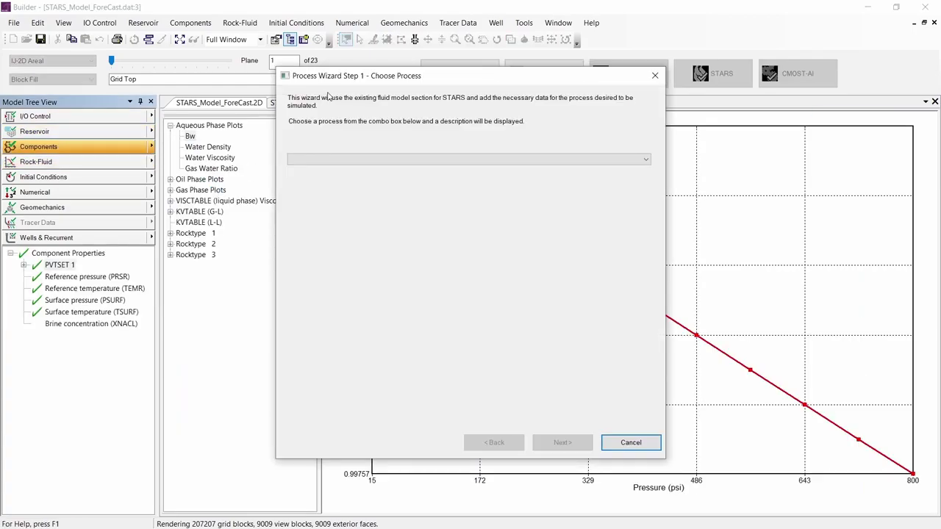
Choose the alkali, surfactant, foam, and/or polymer injection process with the Polymer flood (add 1 components) model
click(334, 160)
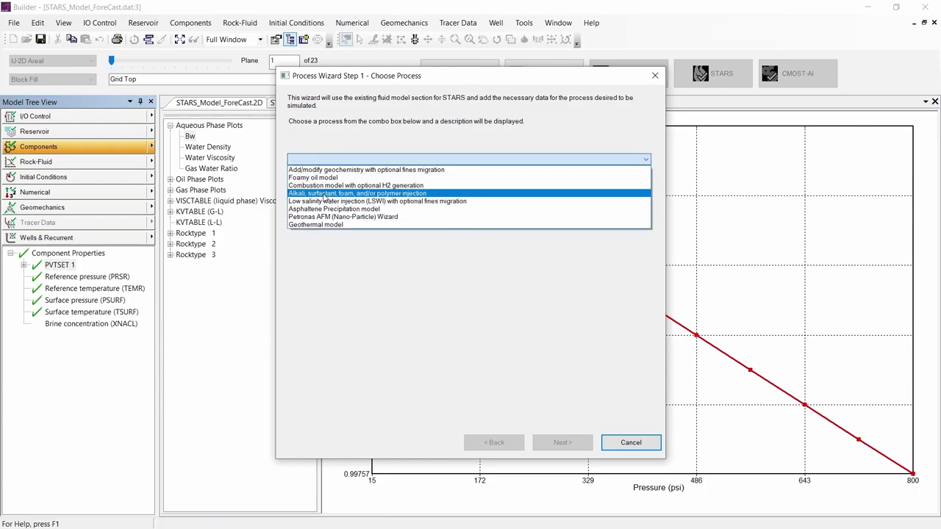
click(324, 193)
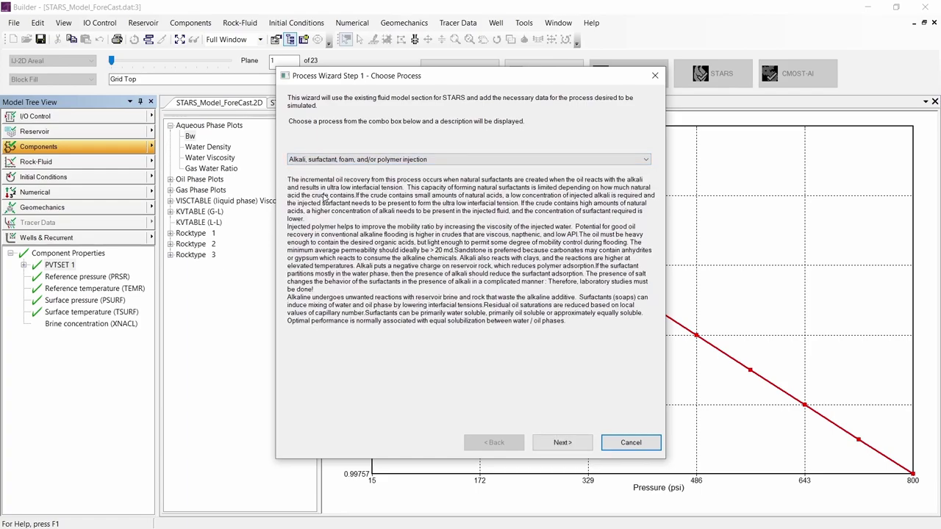
click(562, 439)
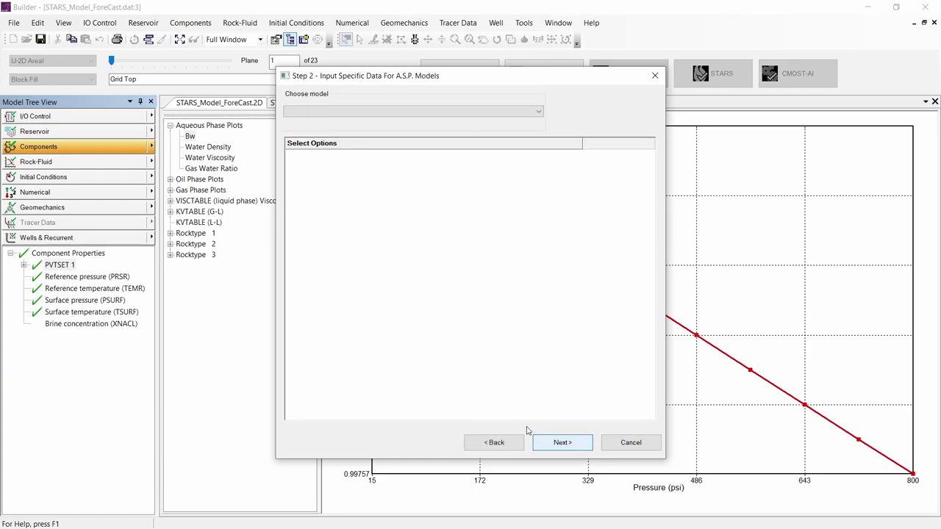
click(307, 112)
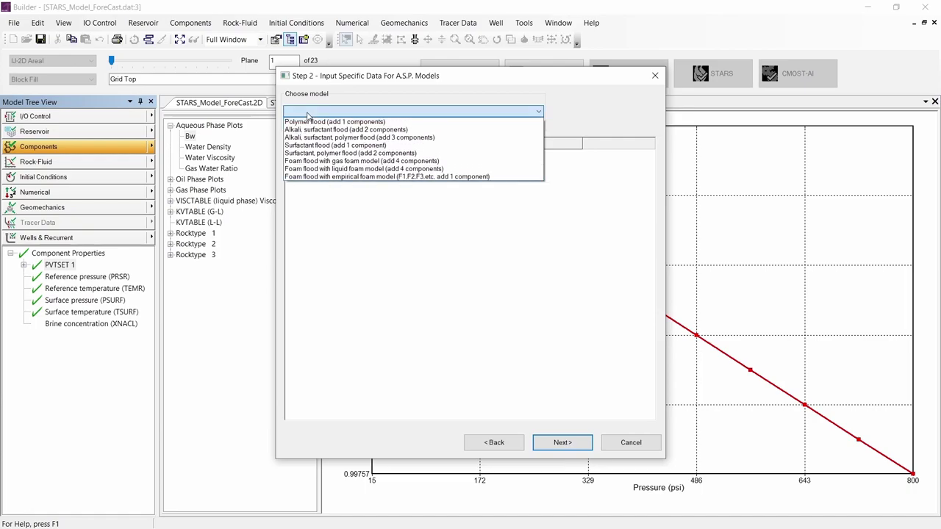
click(330, 123)
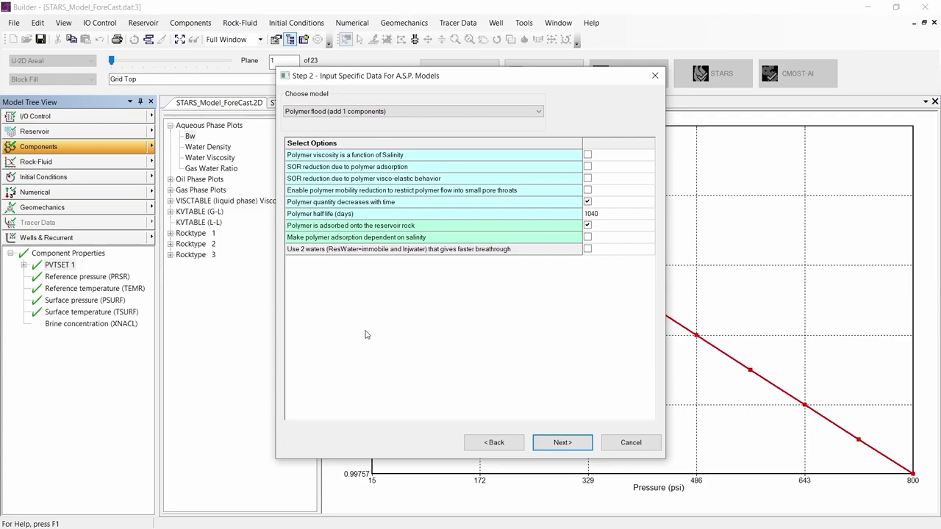
Turn off the options for polymer quantity decreasing with time and polymer adsorption onto the reservoir rock
click(602, 203)
click(599, 213)
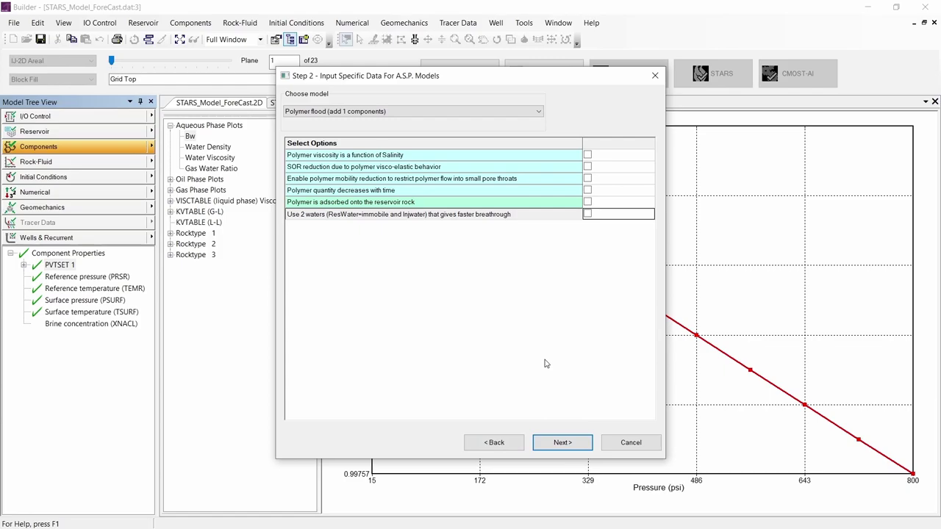
Make polymer viscosity a function of salinity and set the initial reservoir water salinity to 50000 ppm
click(587, 156)
click(625, 215)
click(595, 215)
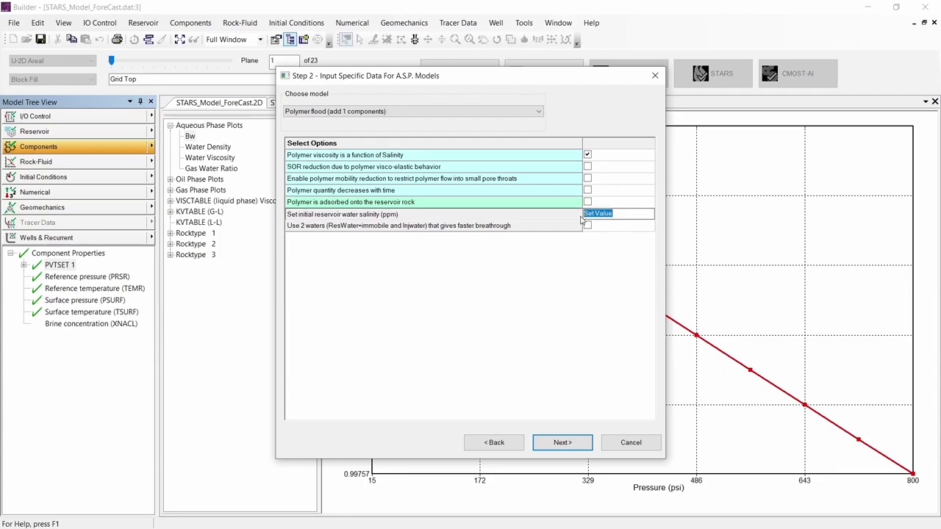
text(50000)
Enable polymer adsorption onto the reservoir rock and make that adsorption dependent on salinity
click(401, 204)
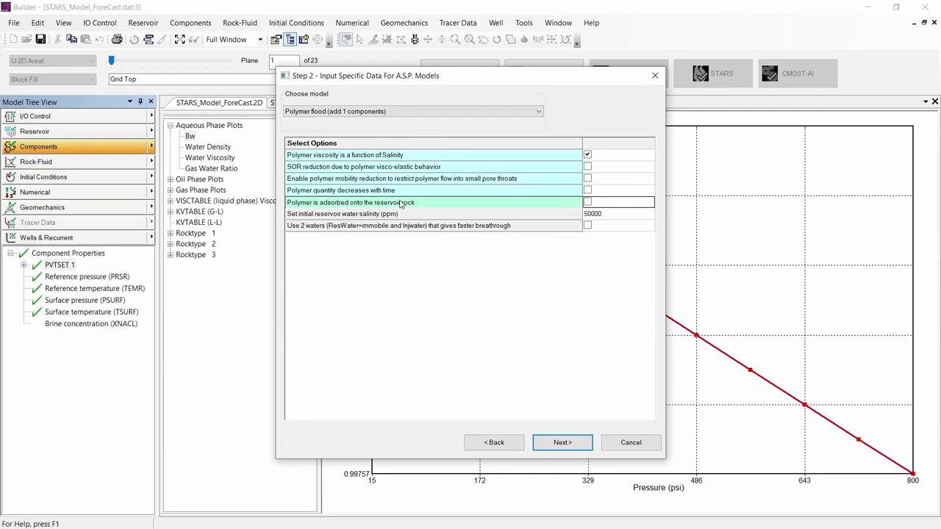
click(588, 202)
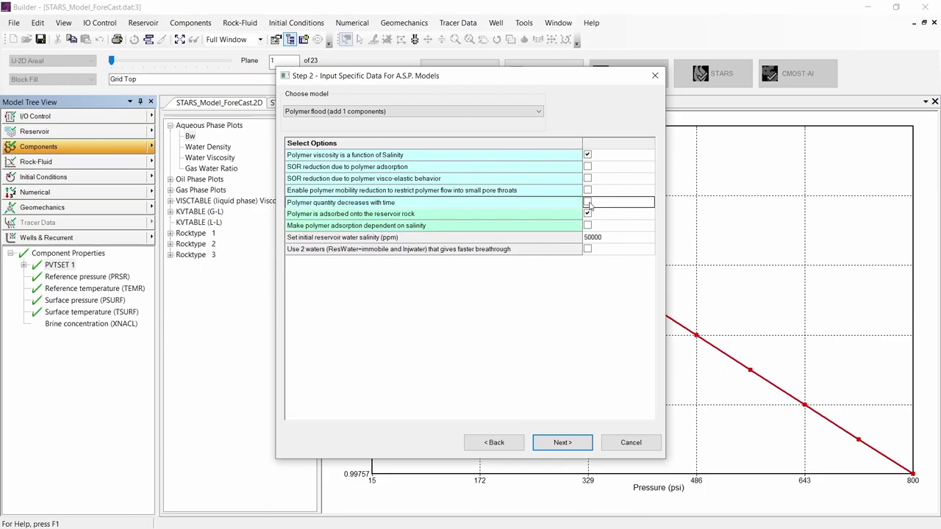
click(357, 227)
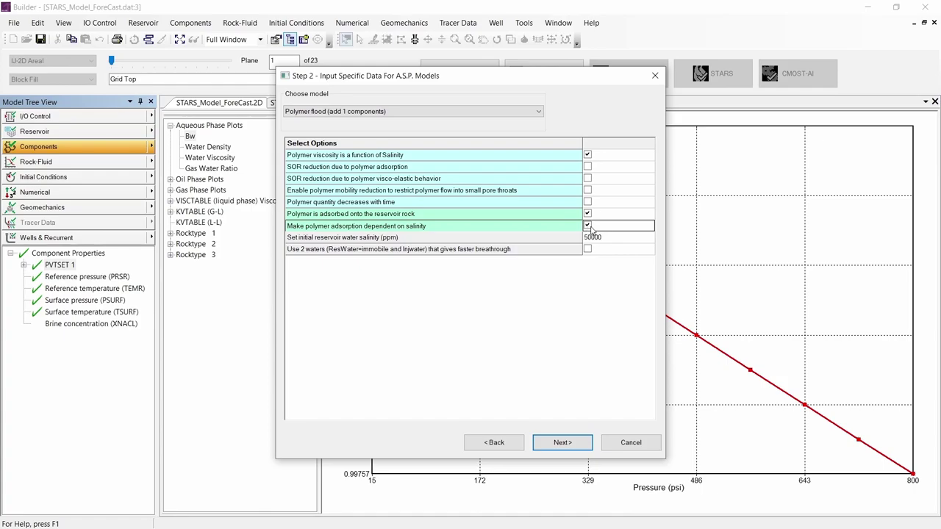
Enable SOR reduction due to polymer adsorption and polymer mobility reduction in small pore throats, keeping 1 md permeability and restriction factor 0
click(353, 170)
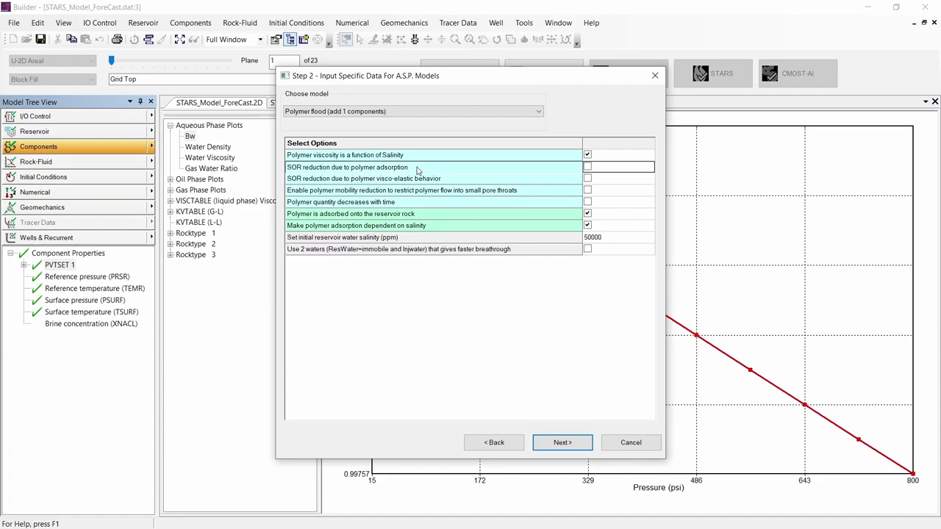
click(347, 181)
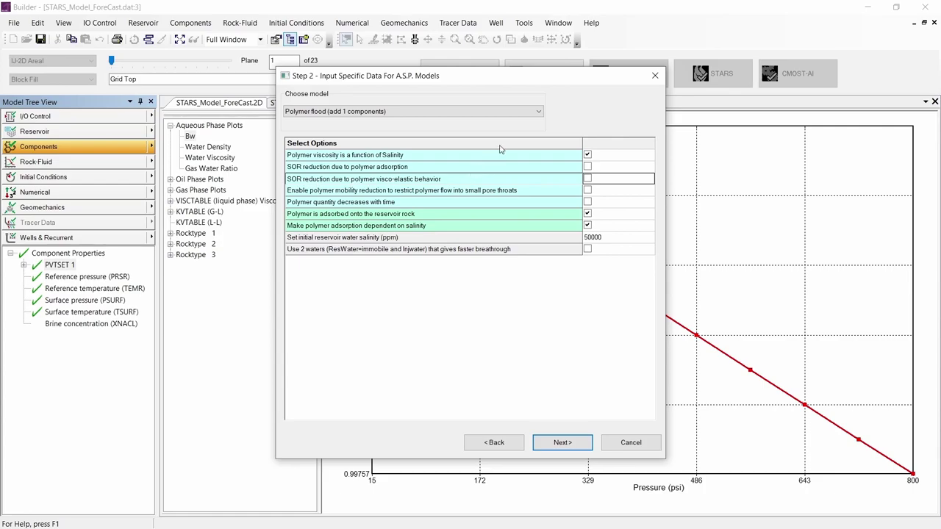
click(591, 170)
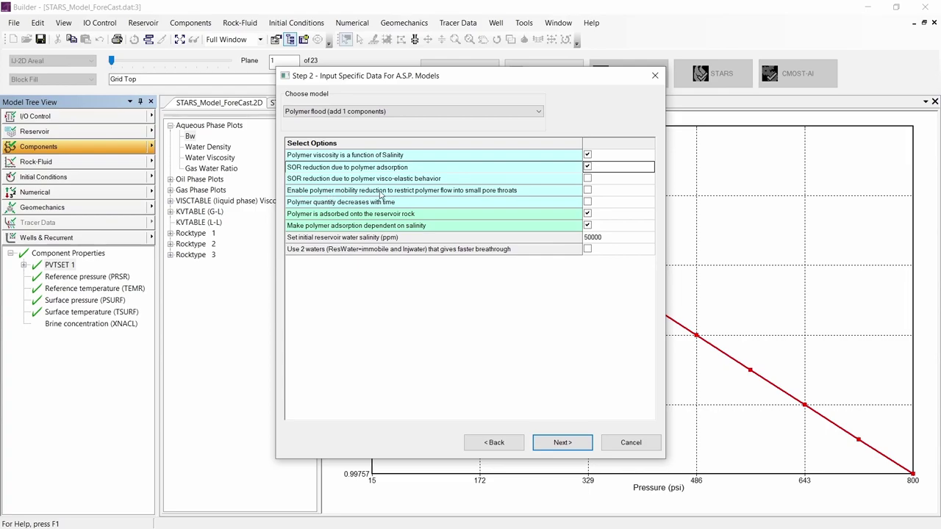
click(587, 191)
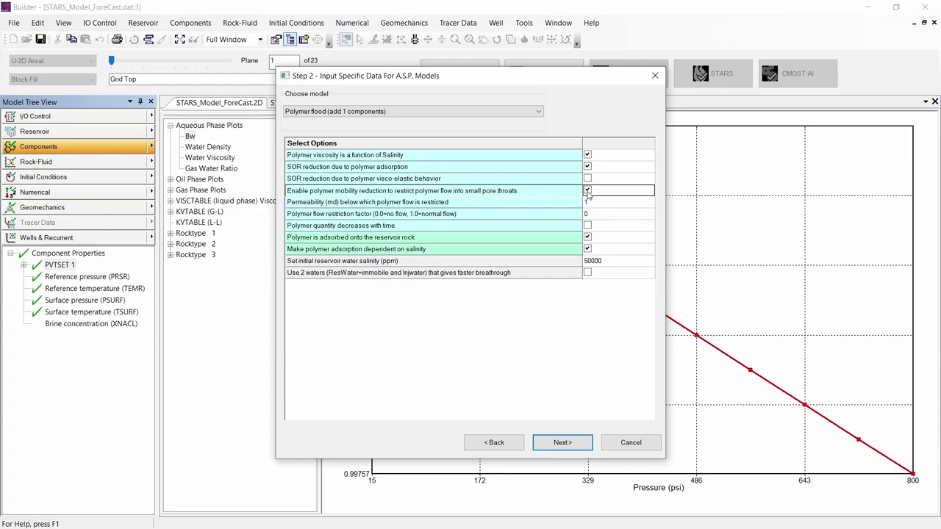
click(604, 206)
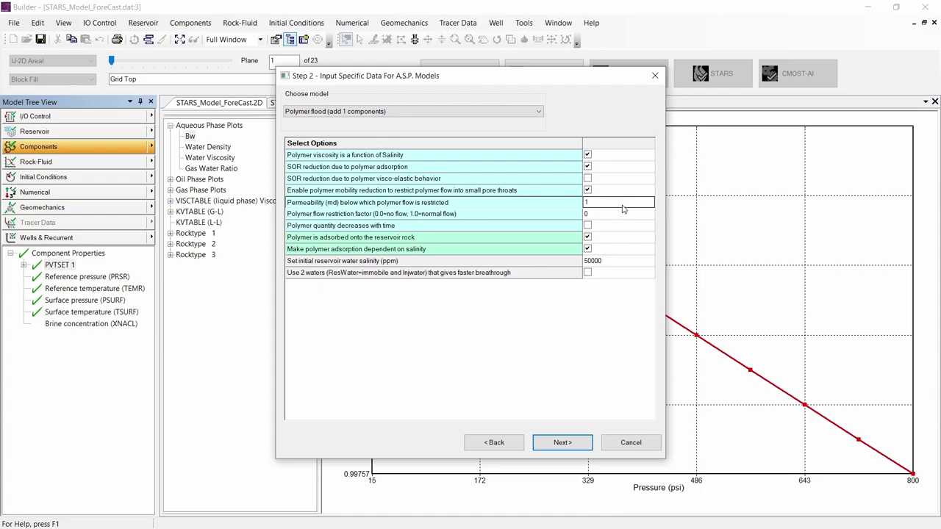
click(606, 214)
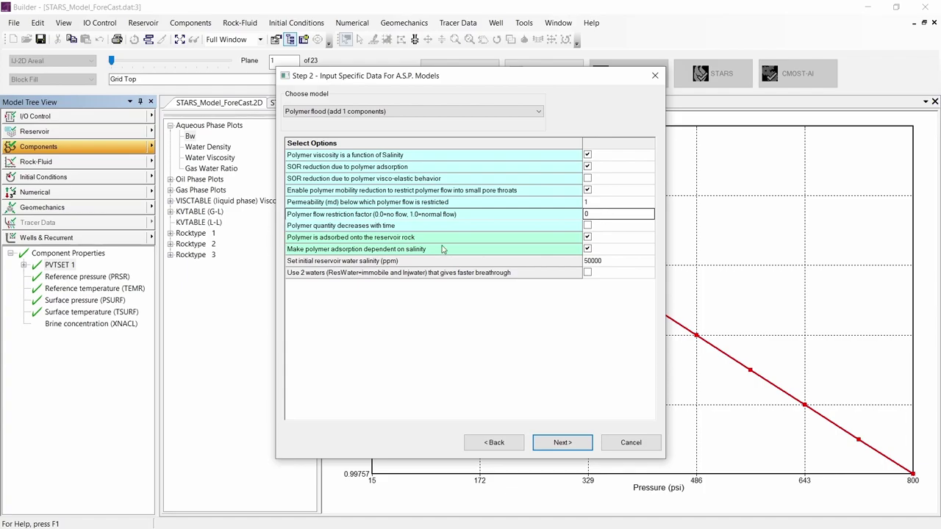
Make the polymer quantity decrease with time, keep the 1040-day half life and a single water, and accept the model options
click(460, 227)
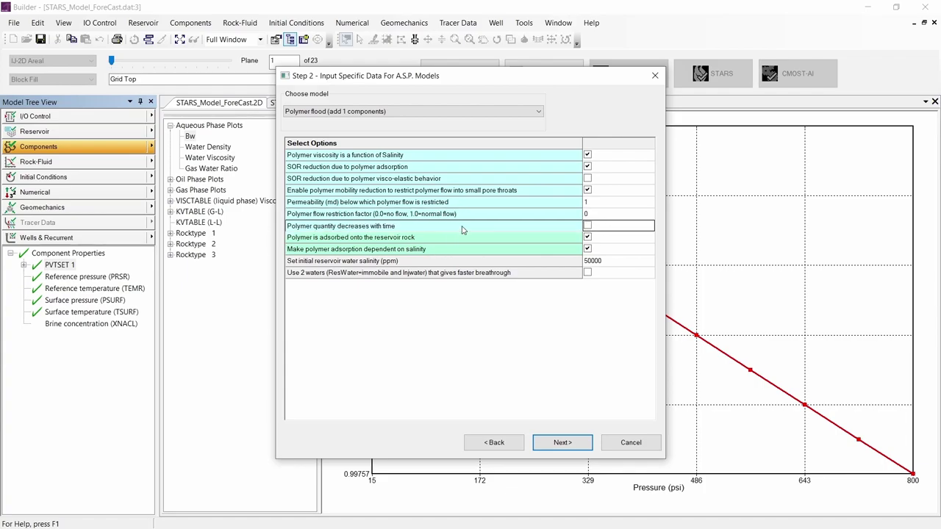
click(588, 227)
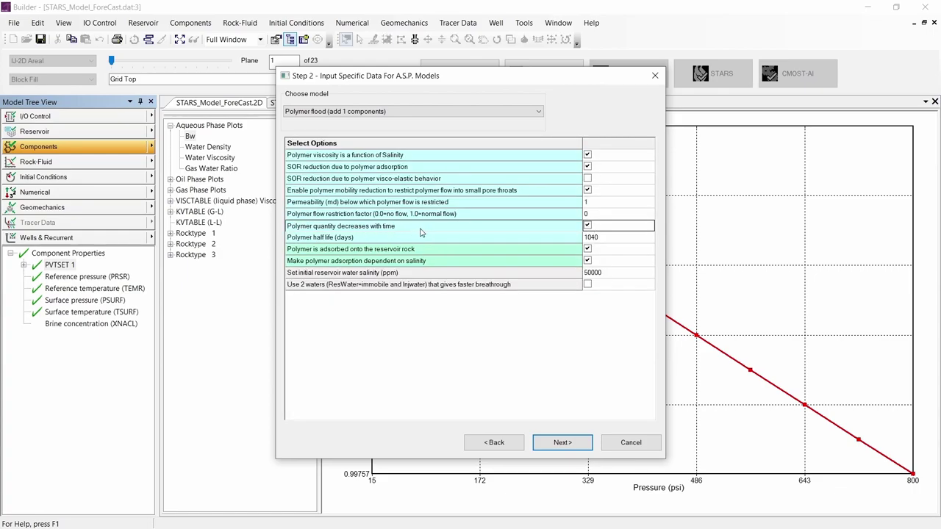
click(317, 243)
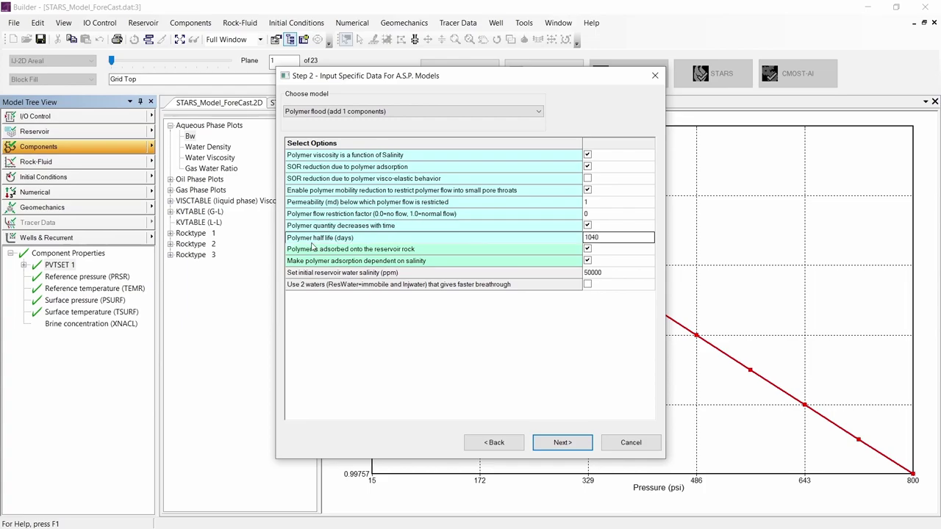
click(610, 243)
click(327, 287)
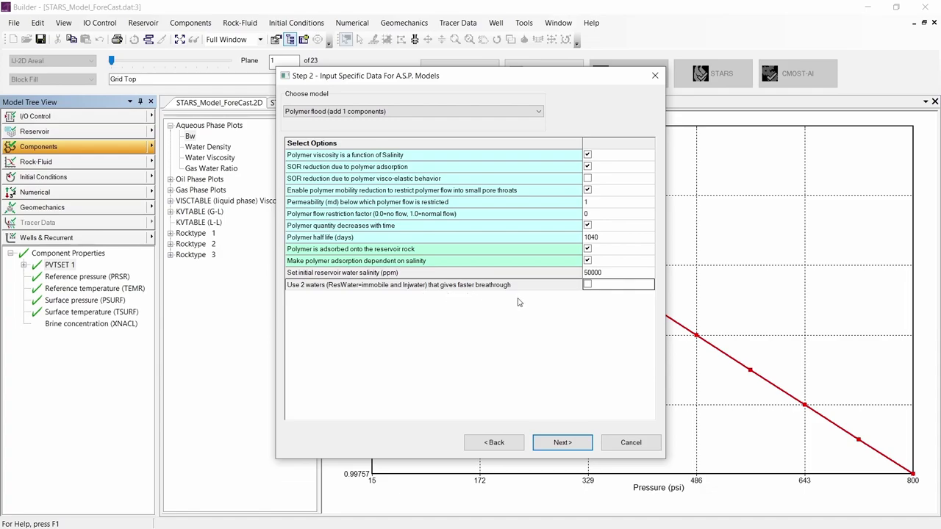
click(565, 446)
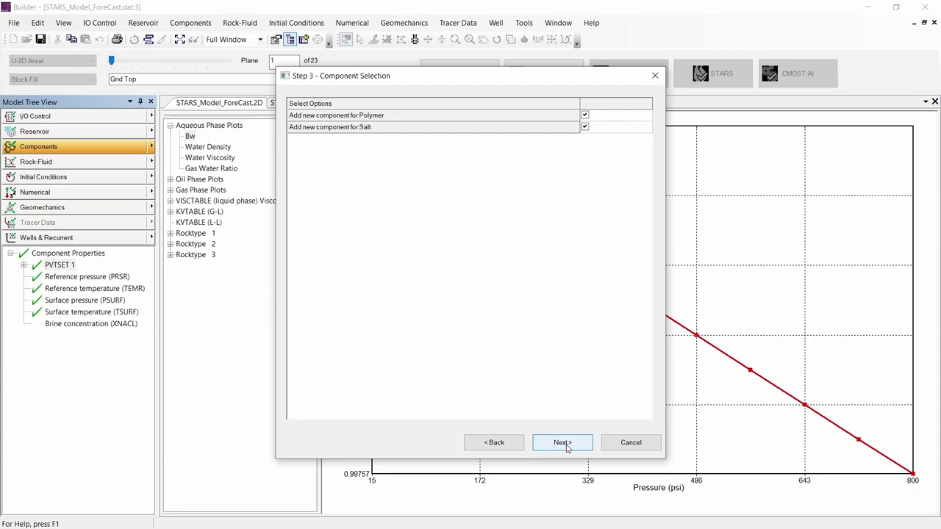
Accept new Polymer and Salt components and relative permeability interpolation with 2 sets, Sorw reduction 0.8 and Krw change 1
click(563, 443)
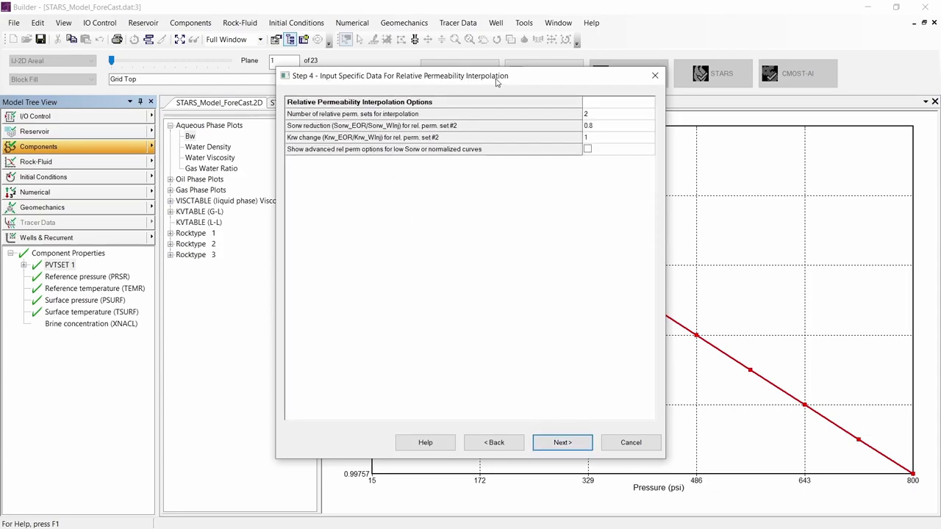
click(603, 117)
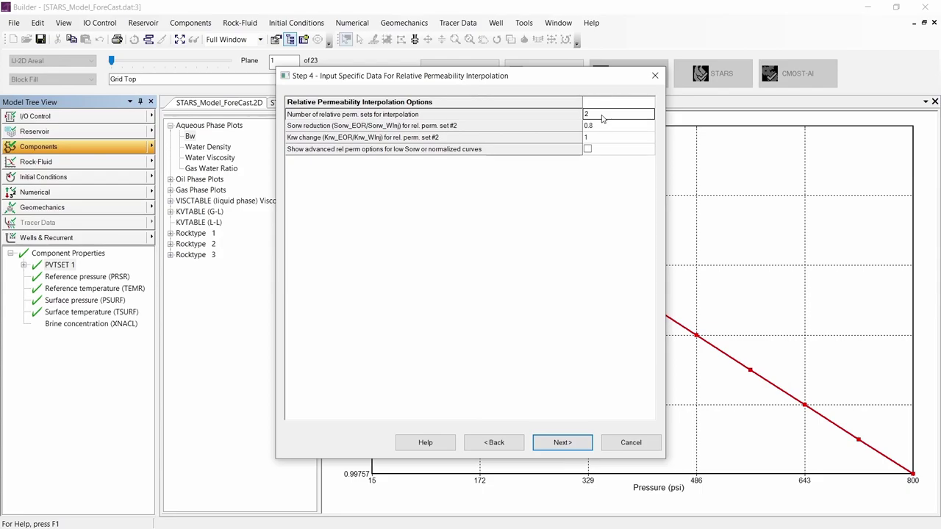
click(498, 130)
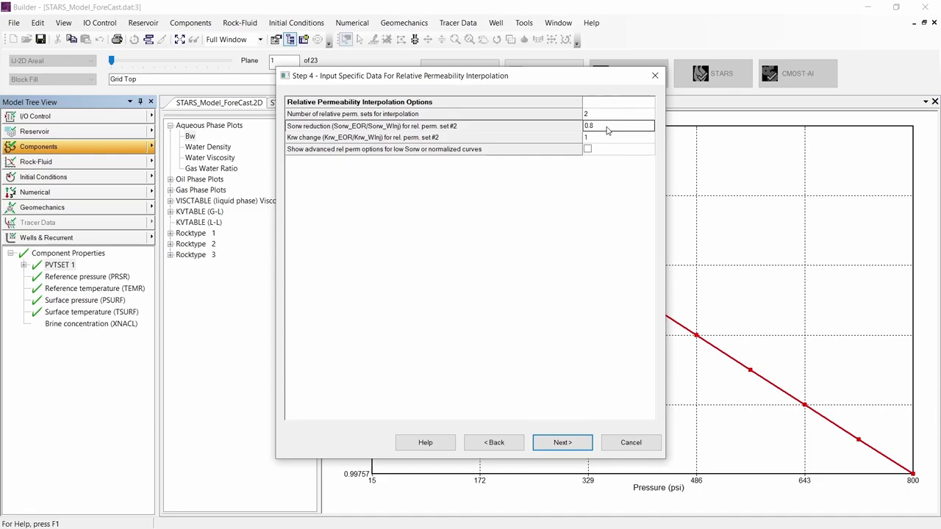
click(503, 139)
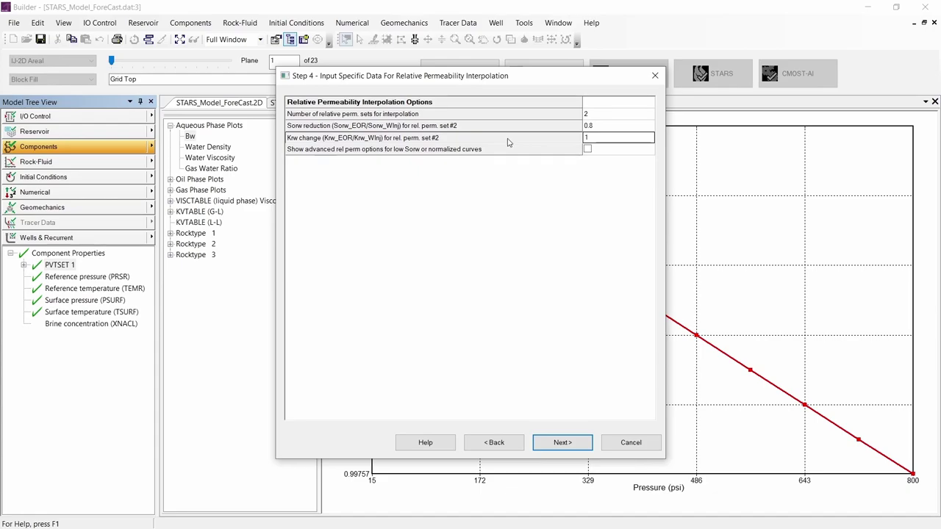
click(563, 443)
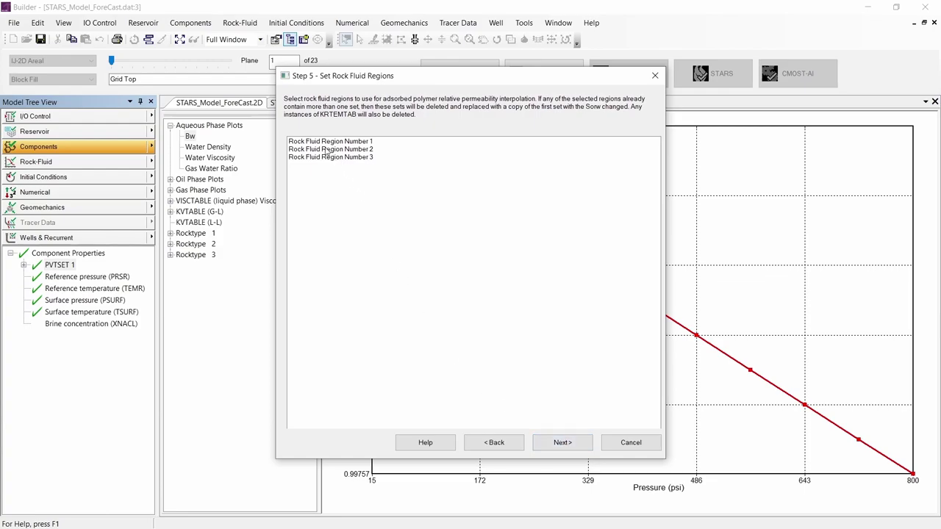
Apply the adsorbed polymer relative permeability interpolation to Rock Fluid Region Numbers 1, 2 and 3
click(324, 142)
shift+click(310, 158)
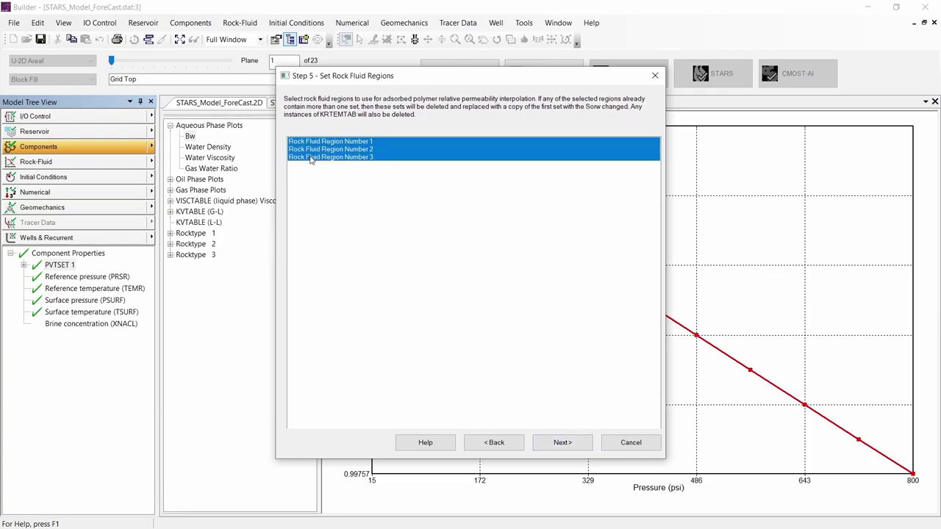
click(574, 447)
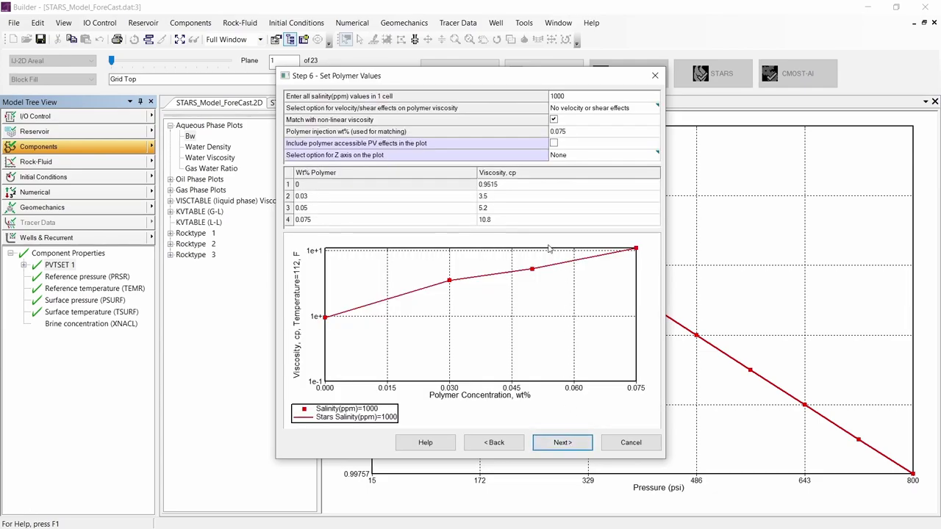
Set the salinity values for the polymer viscosity table to 35000 and 50000 ppm
drag(507, 185, 507, 220)
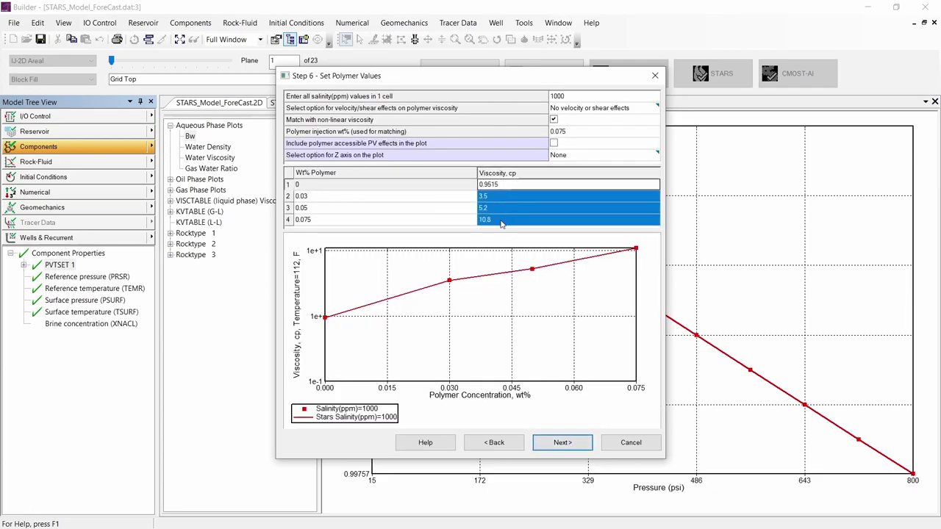
drag(351, 200, 346, 227)
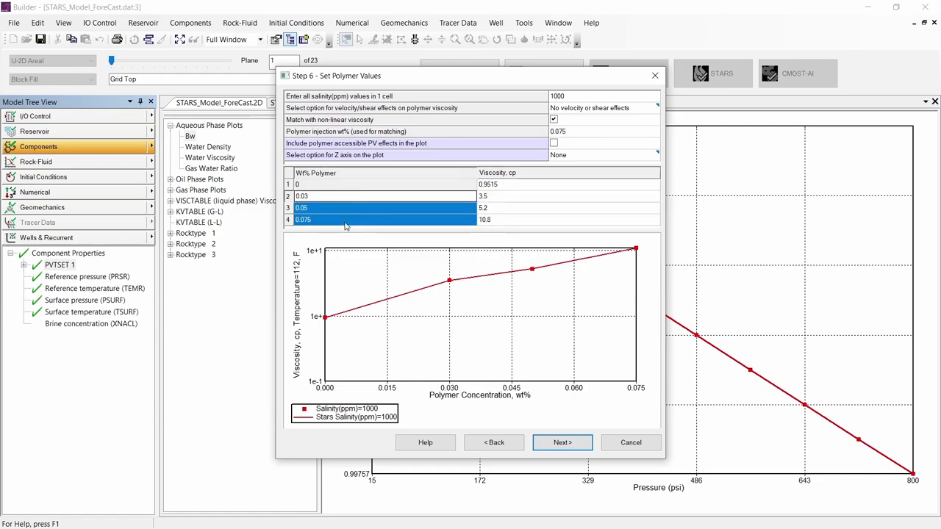
click(572, 101)
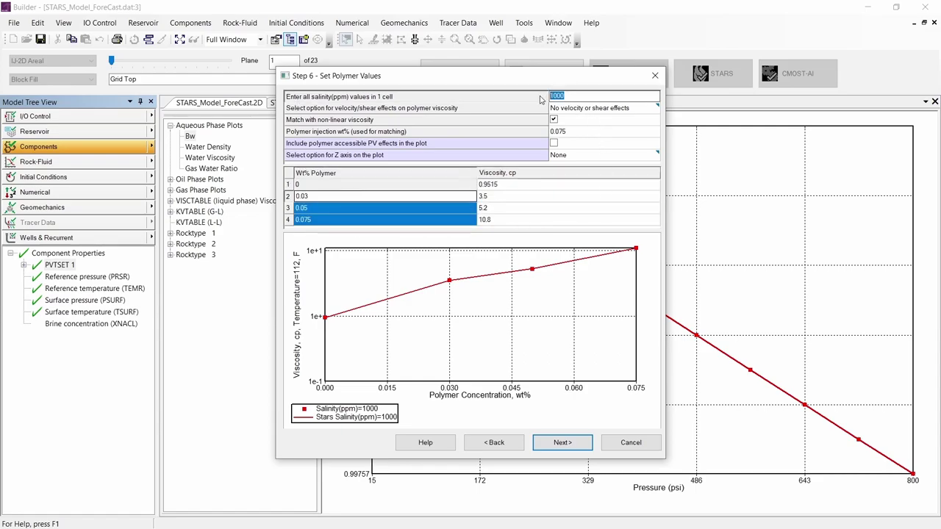
text(35)
click(507, 198)
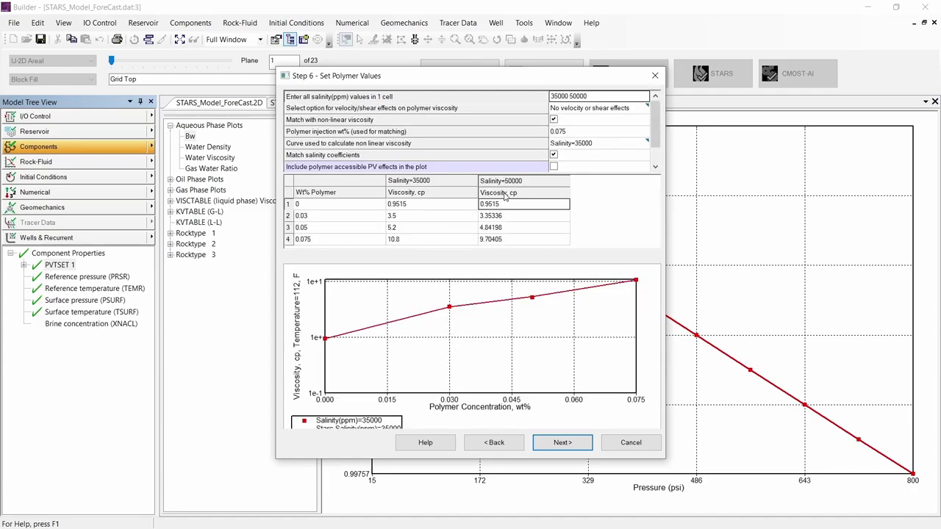
Review the polymer viscosities entered for 35000 and 50000 ppm salinity and the polymer weight percentages they correspond to
click(410, 215)
drag(409, 215, 409, 248)
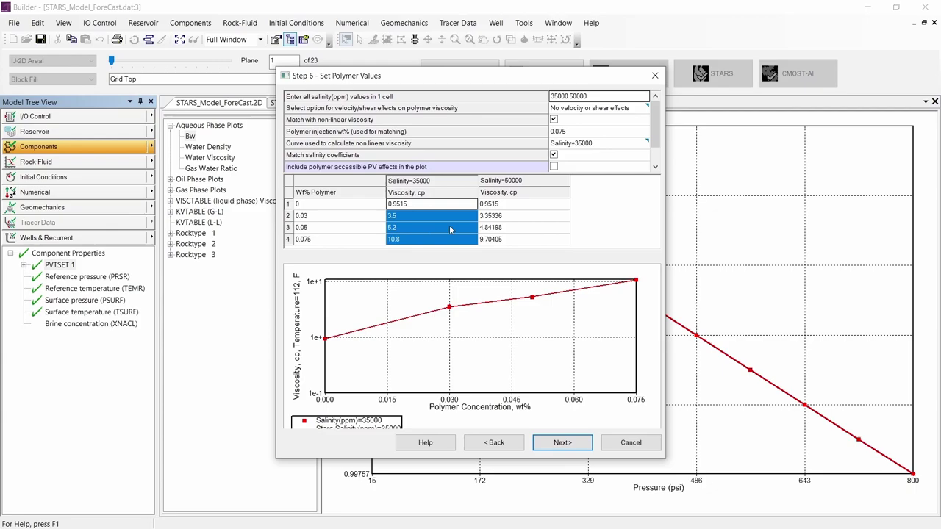
drag(519, 213, 511, 248)
click(422, 183)
click(507, 183)
click(351, 216)
drag(352, 217, 351, 245)
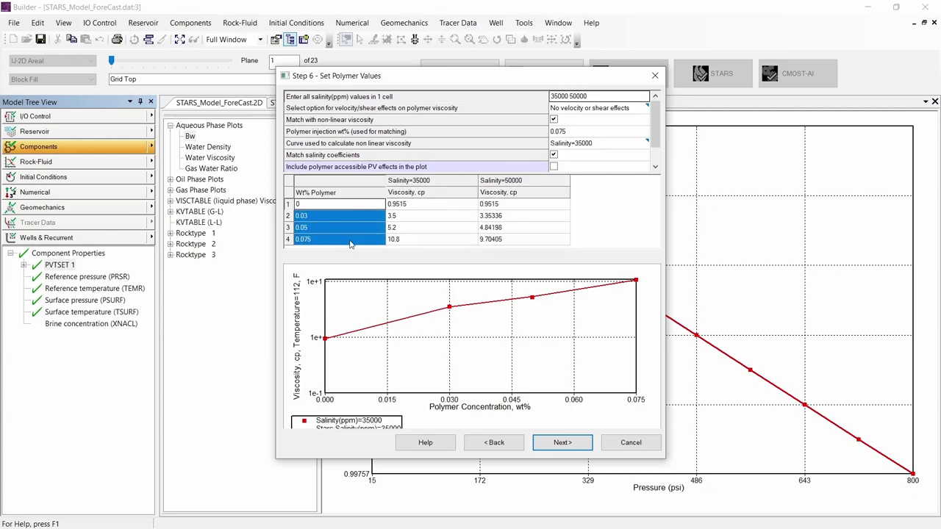
Make polymer viscosity a function of shear rate, and read and accept the notice about the changed viscosity and salinity slope selections
click(640, 112)
click(641, 110)
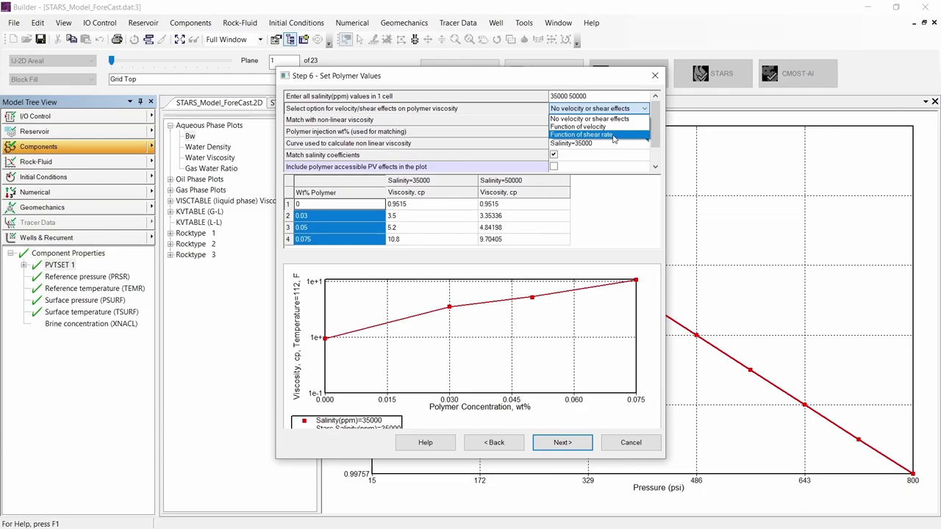
click(614, 136)
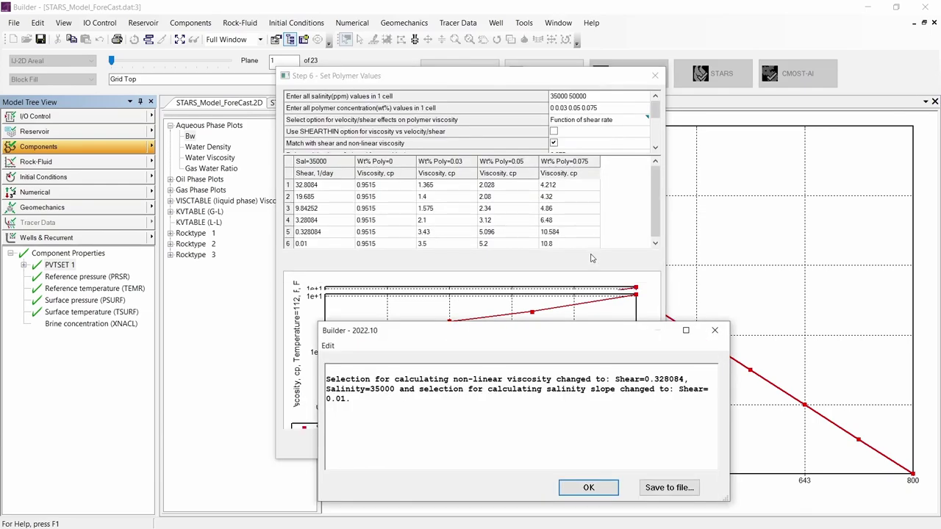
drag(356, 408, 321, 381)
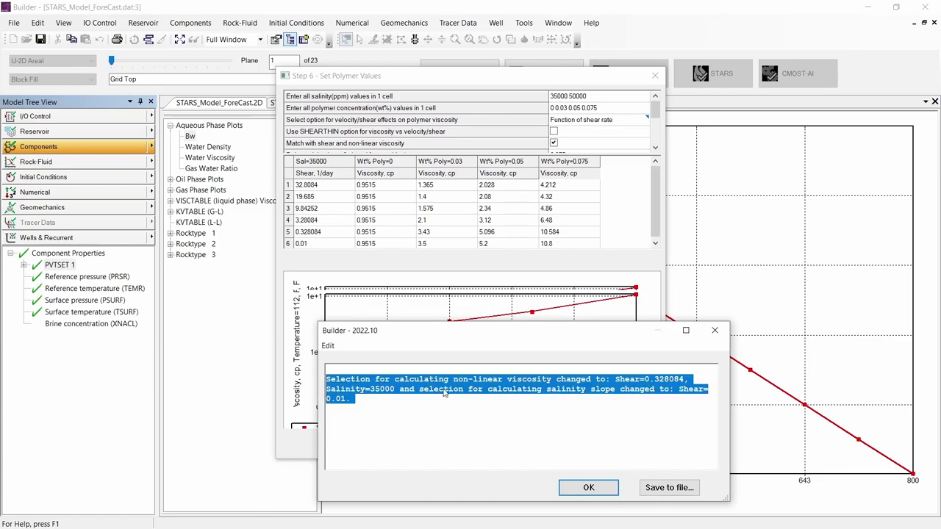
click(613, 381)
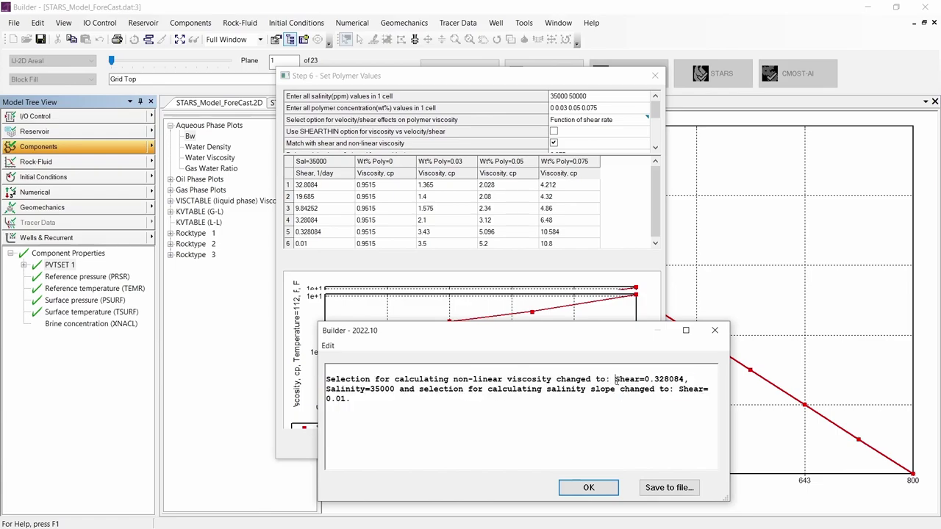
drag(616, 379, 679, 389)
click(426, 396)
drag(392, 389, 325, 390)
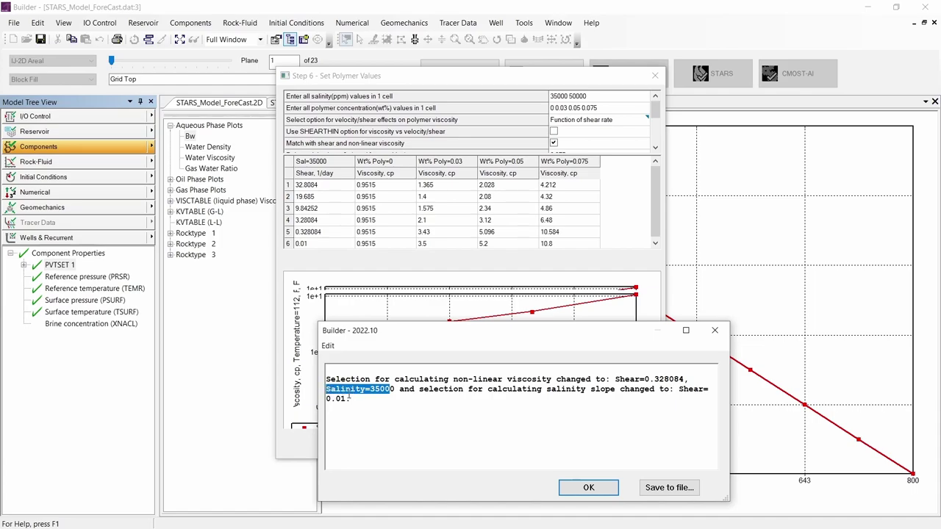
click(597, 488)
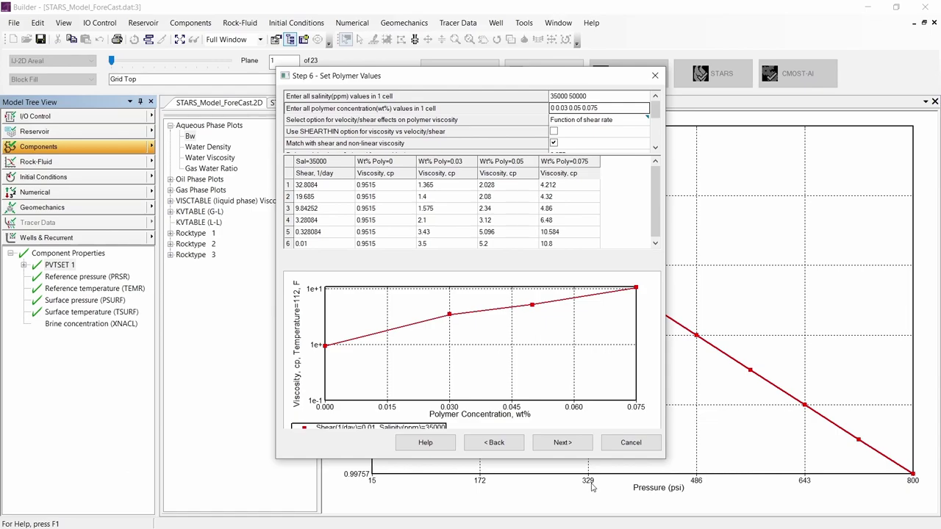
Check the shear-dependent viscosities for 35000 ppm, and switch the plot and value grid to a salinity of 50000 to check those too
drag(323, 196, 315, 247)
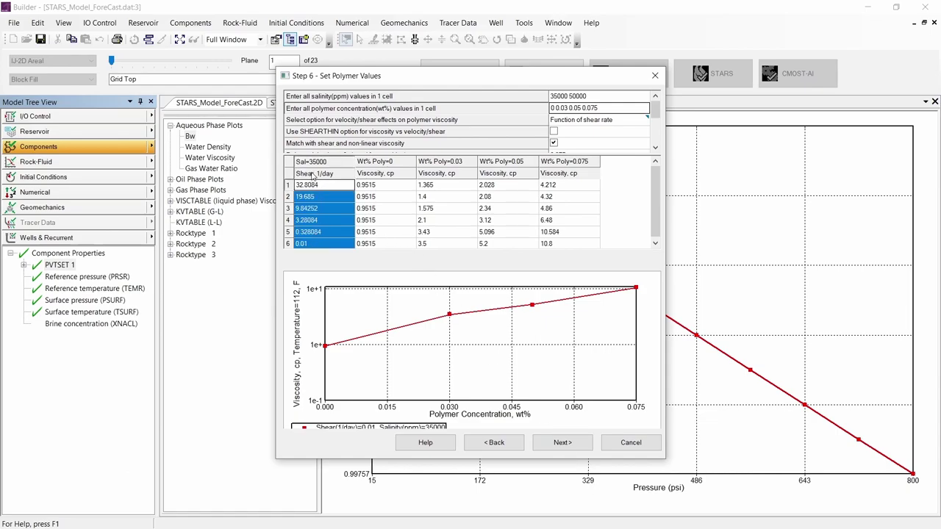
drag(375, 190, 567, 255)
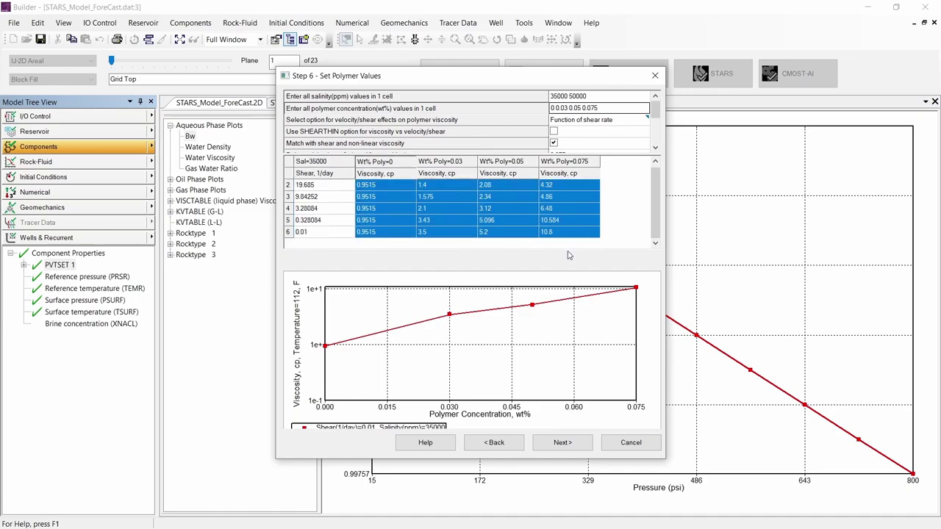
click(303, 163)
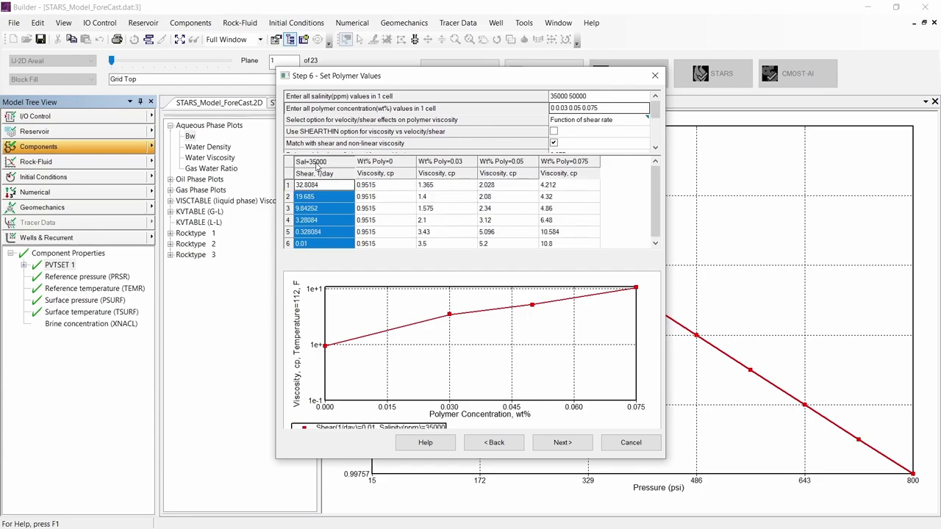
scroll(656, 110, down, 3)
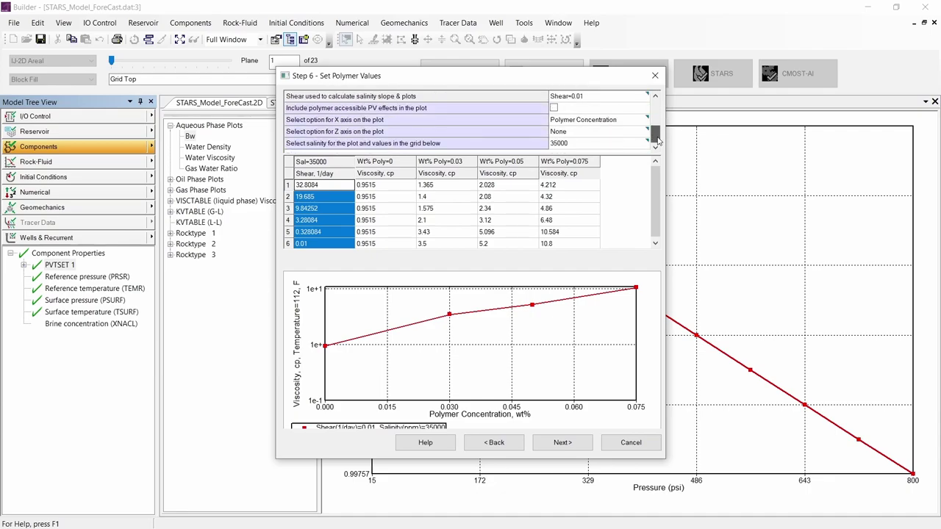
click(626, 144)
click(625, 143)
click(580, 162)
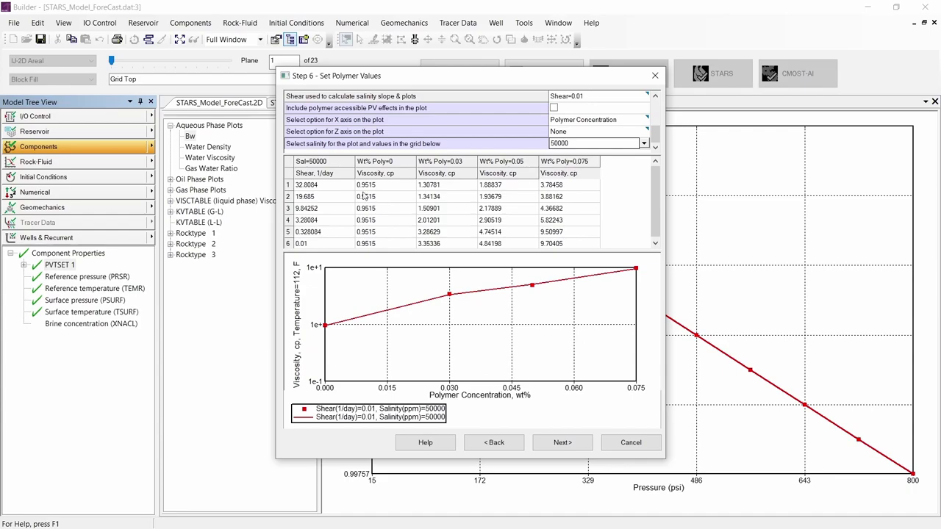
drag(312, 187, 566, 245)
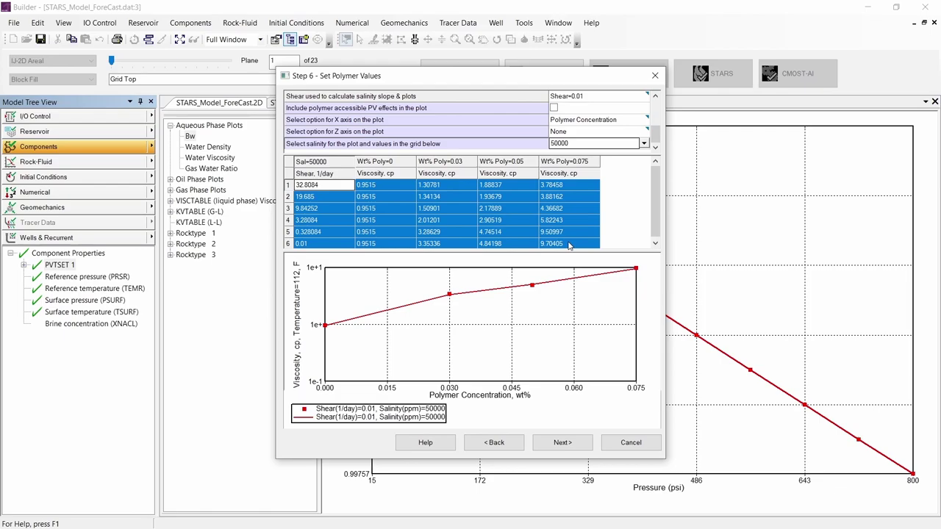
Plot the viscosity against Salinity first and switch the plot's X axis to Velocity/Shear
click(645, 126)
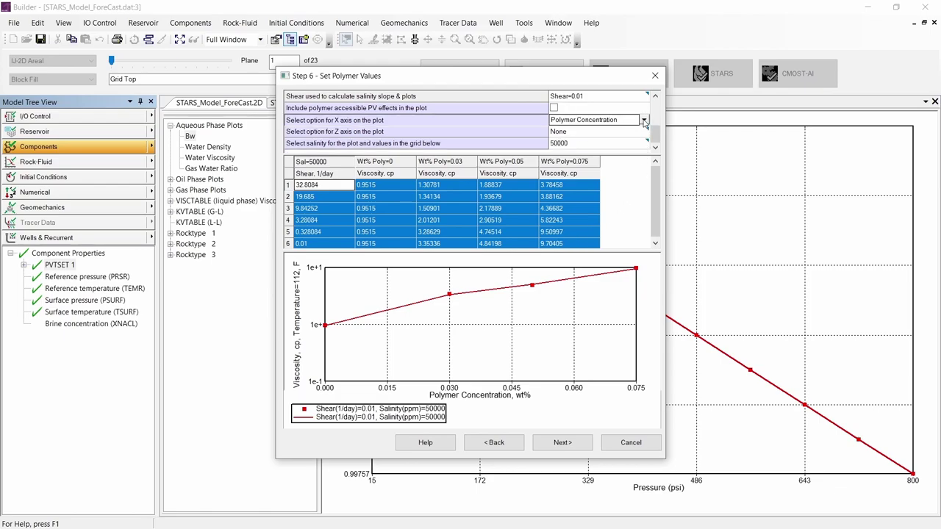
click(645, 122)
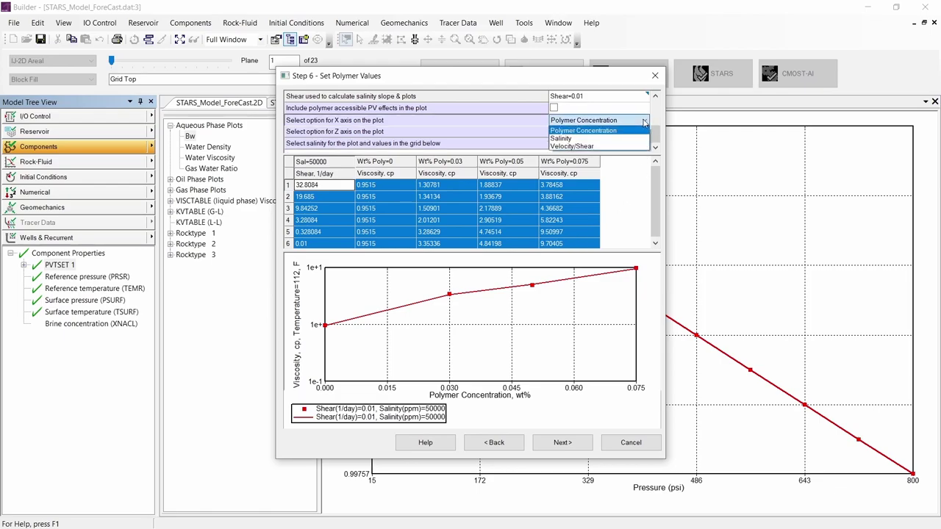
click(612, 140)
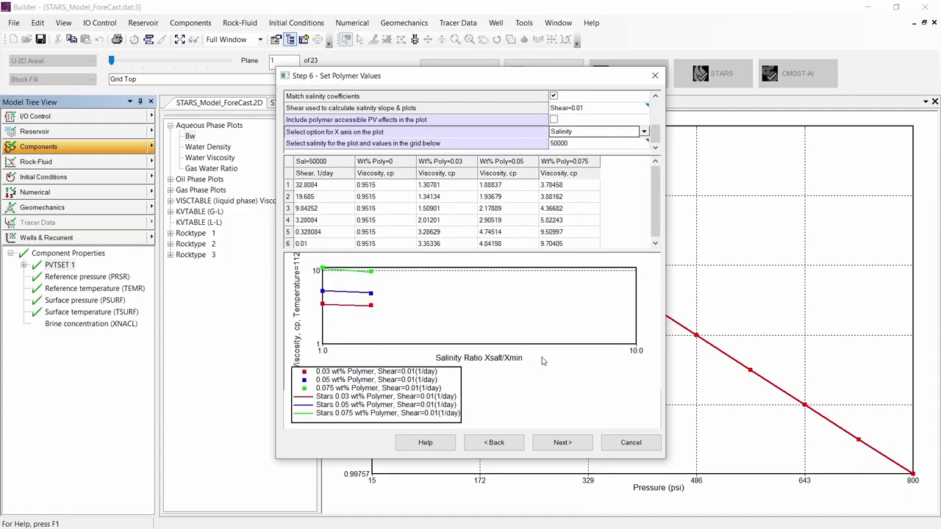
click(582, 132)
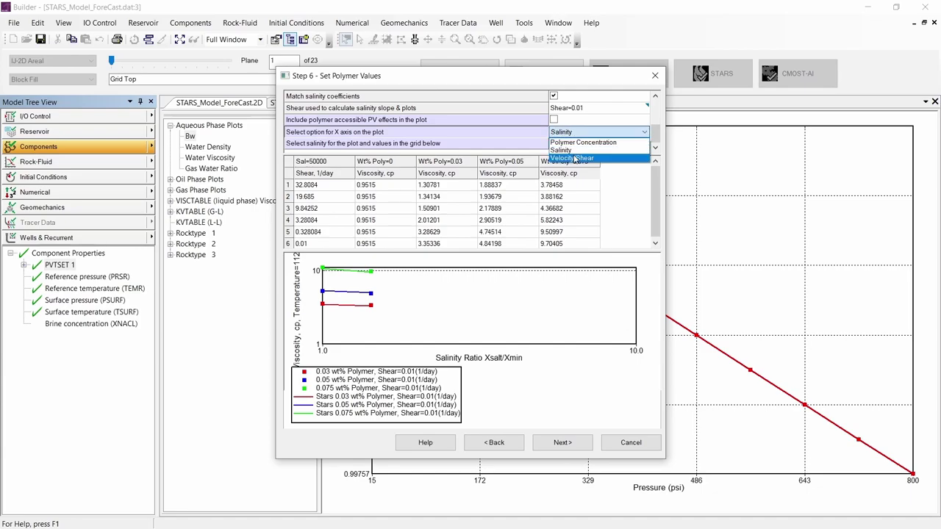
click(575, 159)
In the viscosity plot's properties, set the X axis numeric format to Number with 3 decimal places
right_click(422, 293)
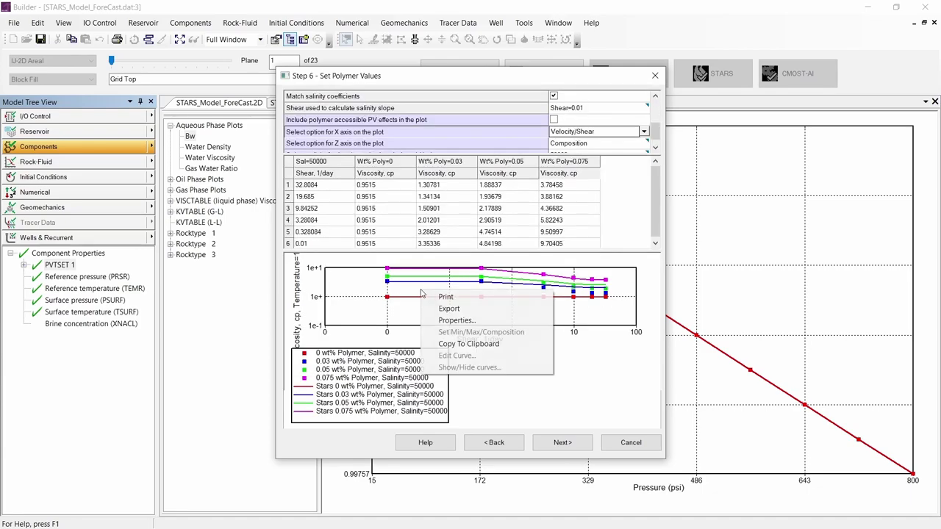
click(474, 321)
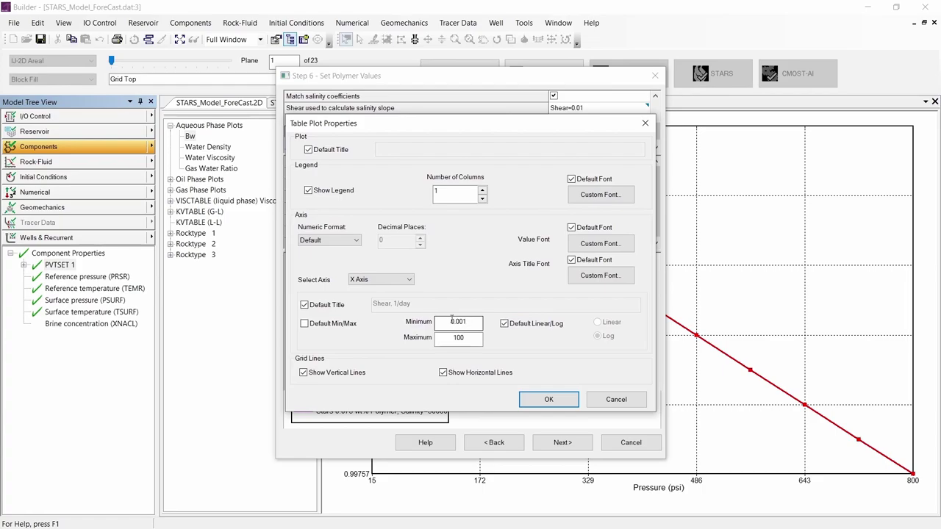
click(329, 241)
click(323, 257)
click(420, 239)
click(421, 239)
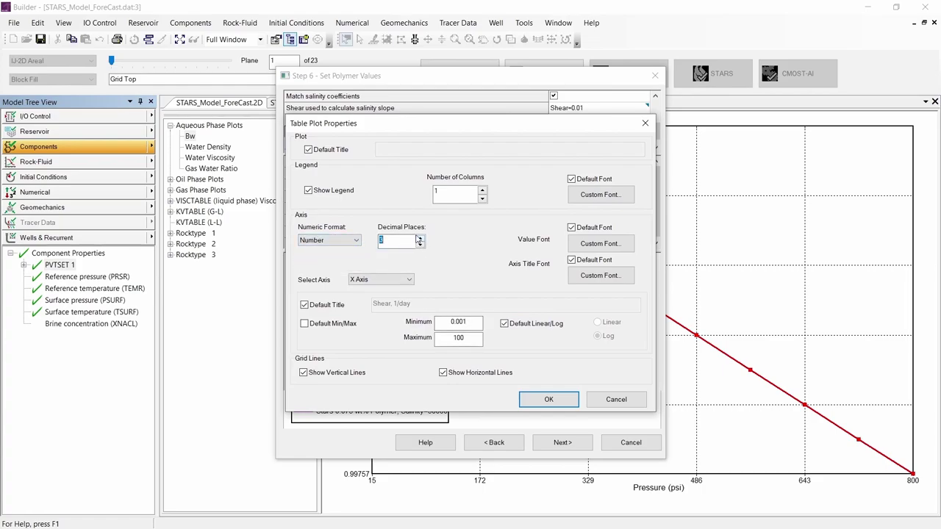
Set the plot's Y1 axis to 3 decimal places with a maximum of 100, and apply the plot properties
click(406, 279)
click(378, 295)
click(420, 239)
click(421, 239)
double_click(458, 337)
text(100)
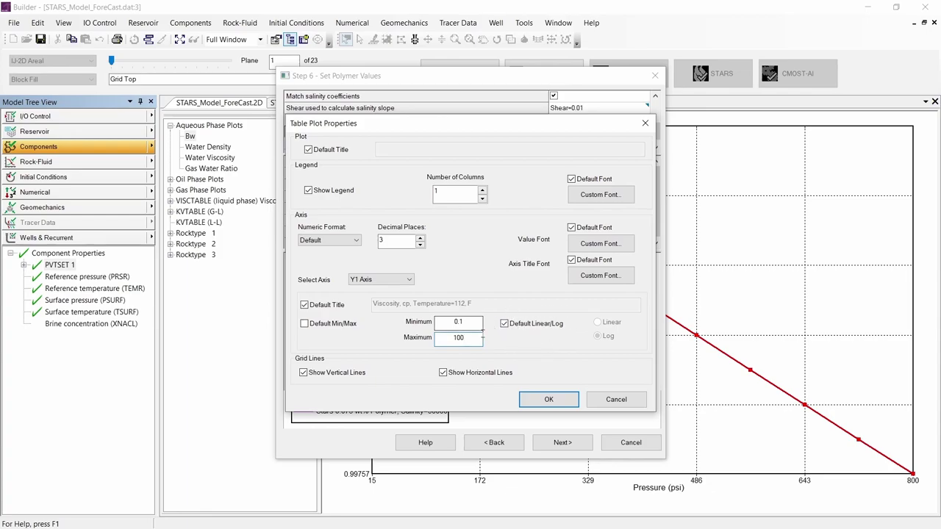
click(552, 400)
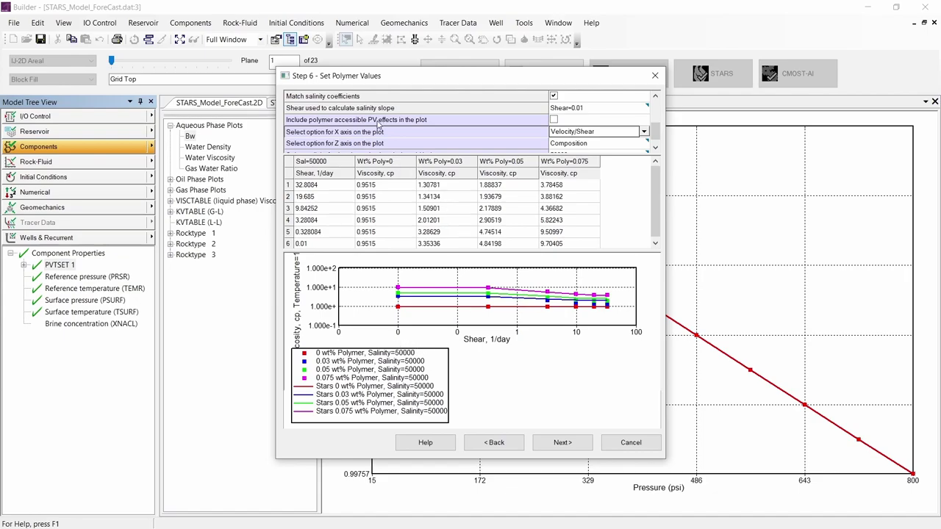
Include polymer accessible PV effects in the plot and accept the polymer values to continue to the adsorption settings
click(554, 120)
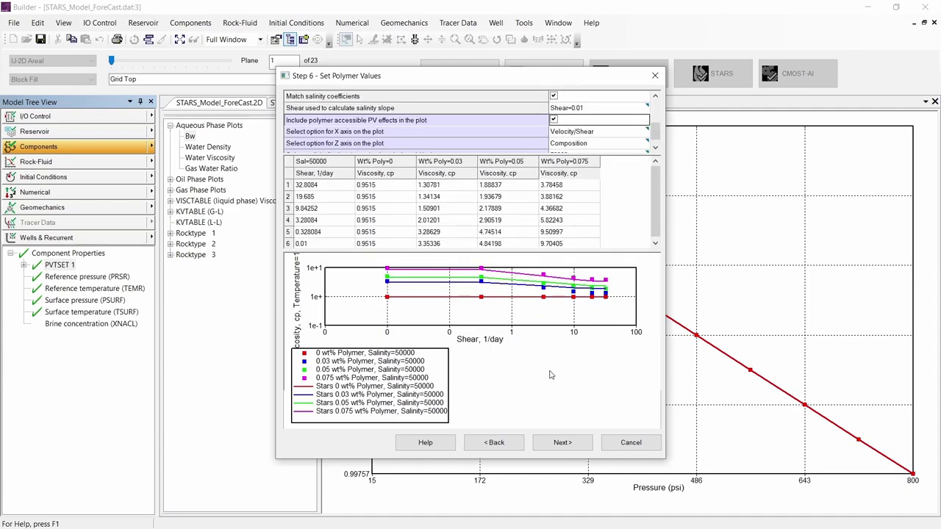
click(563, 442)
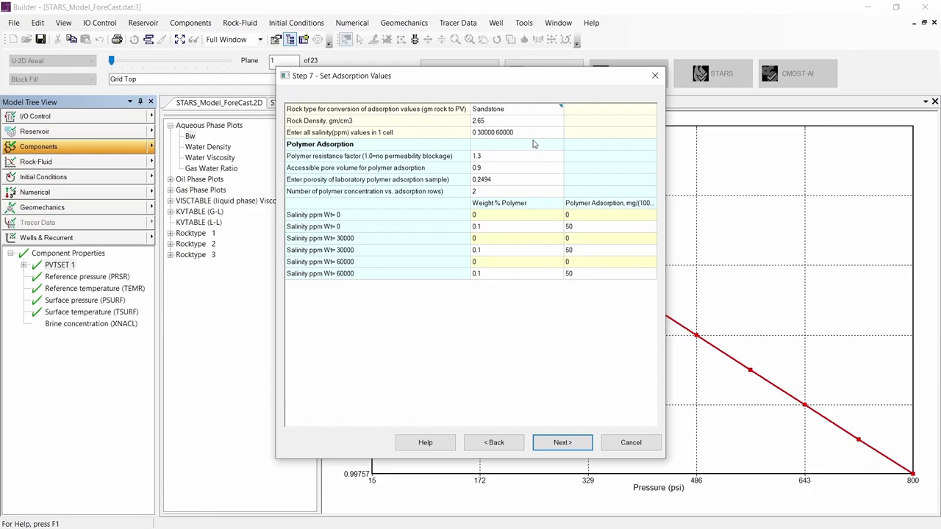
Compare the rock densities of Limestone and Dolomite for the adsorption conversion, and return the rock type to Sandstone
click(556, 111)
click(557, 111)
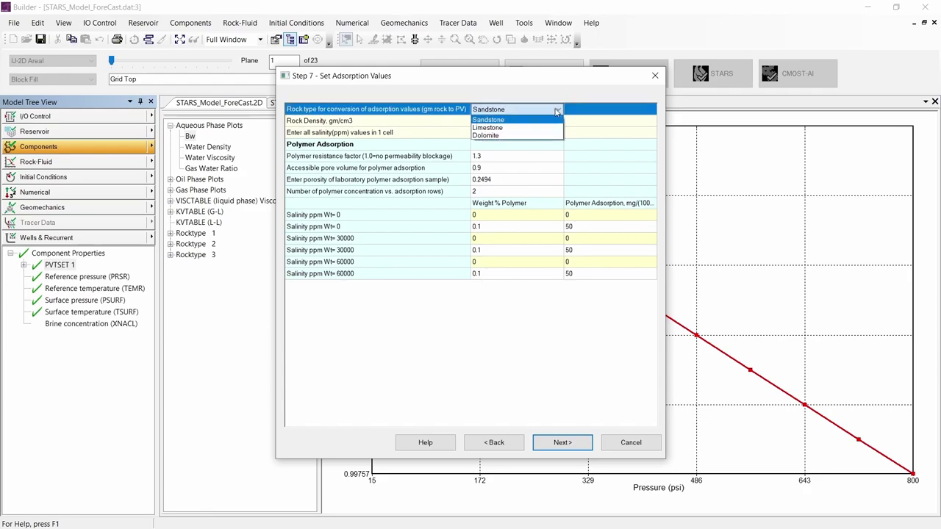
click(555, 129)
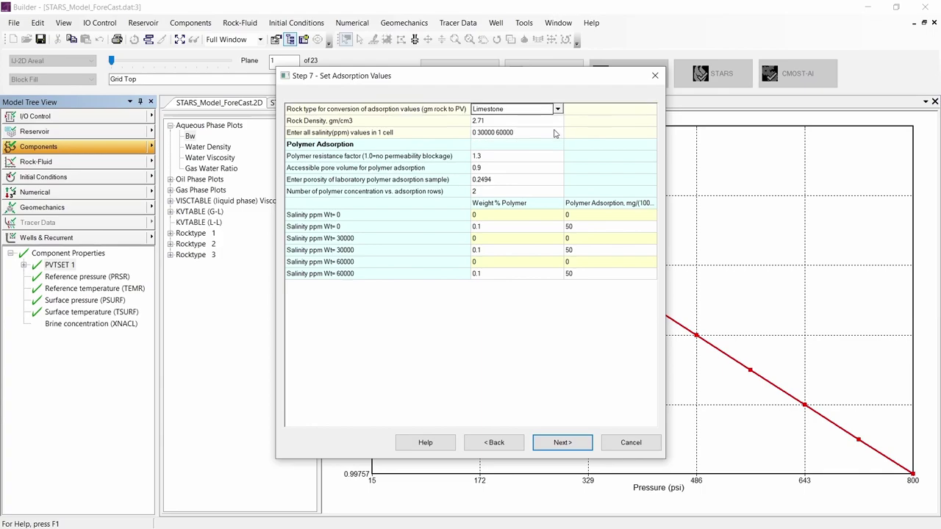
click(558, 111)
click(524, 135)
click(500, 122)
click(504, 122)
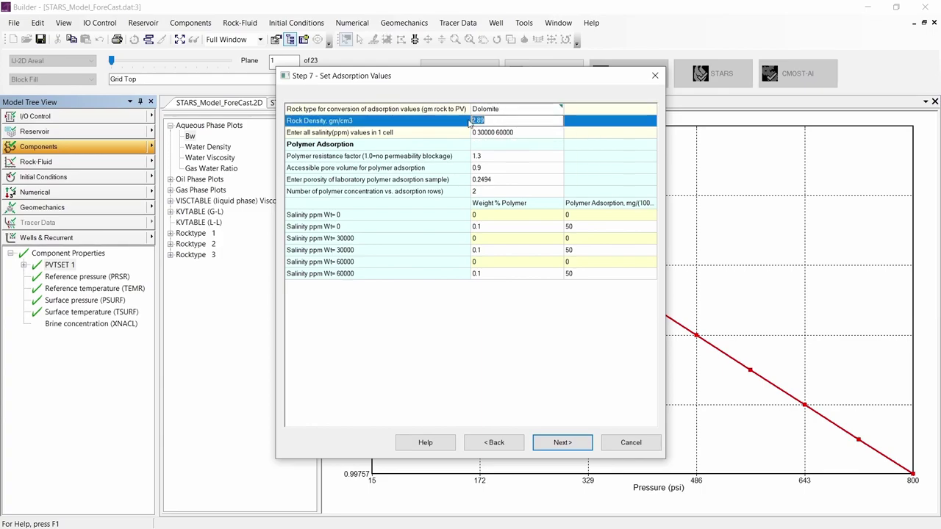
click(538, 116)
click(558, 109)
click(492, 120)
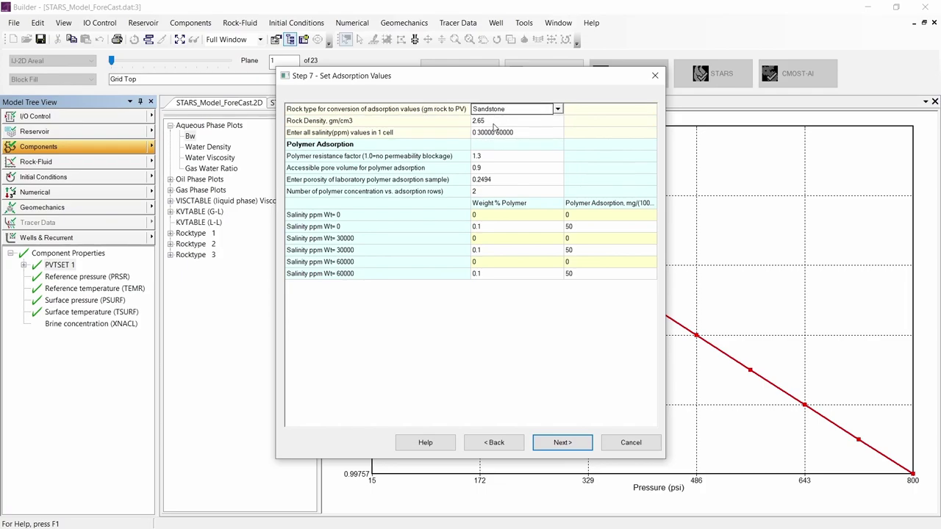
click(493, 123)
click(494, 123)
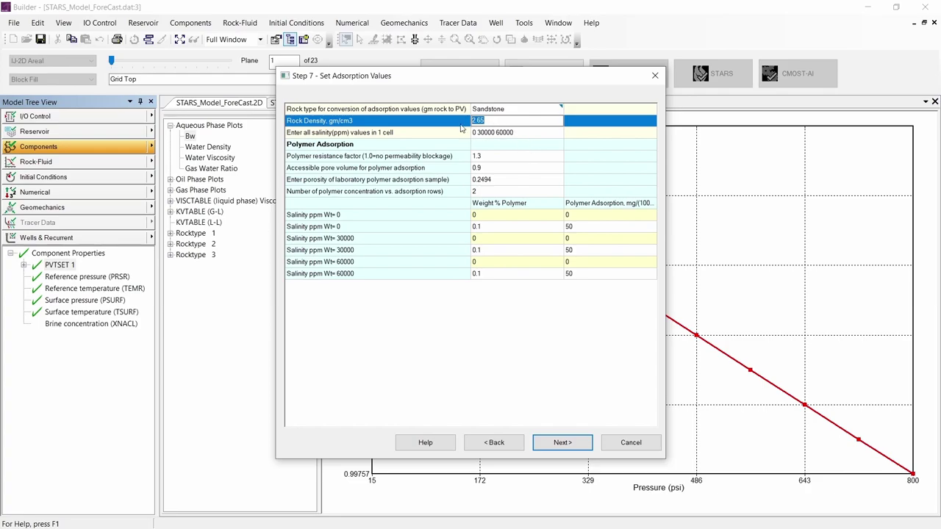
Set the salinity values for the polymer adsorption table to 0, 35000 and 50000 ppm
click(480, 135)
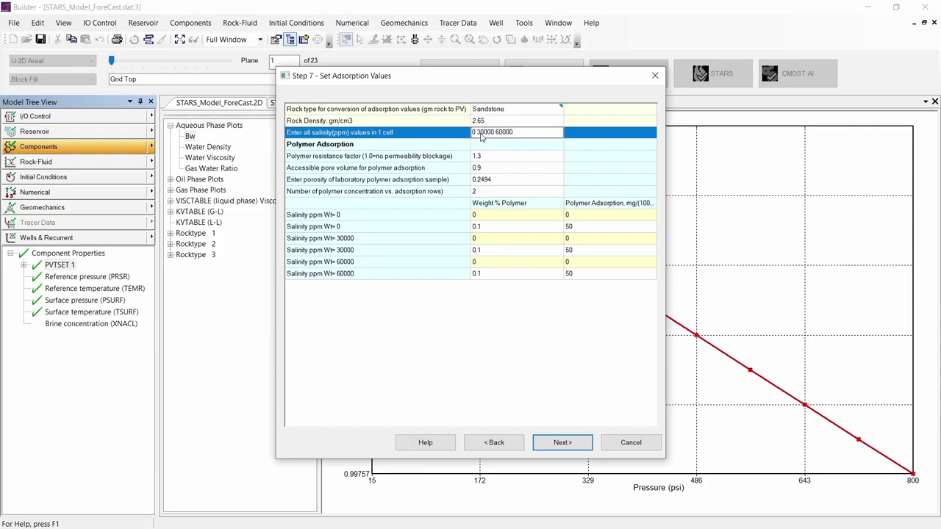
key(BackSpace)
text(5)
drag(499, 138, 496, 138)
click(494, 160)
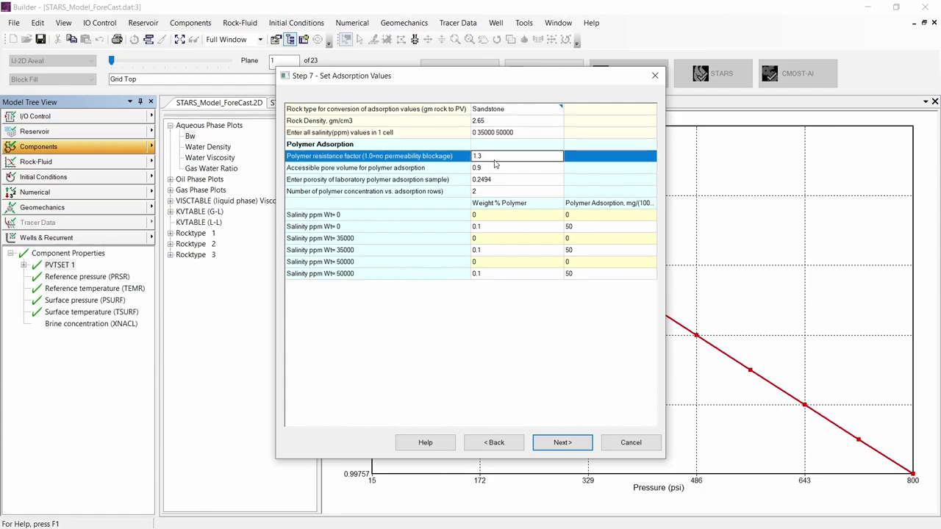
Check the accessible pore volume, laboratory sample porosity and number of polymer concentration versus adsorption rows
click(493, 170)
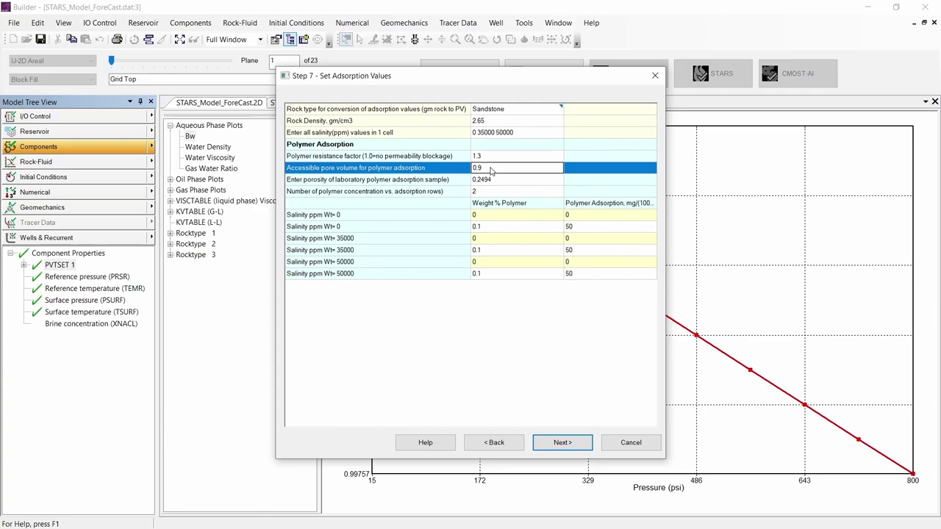
click(497, 183)
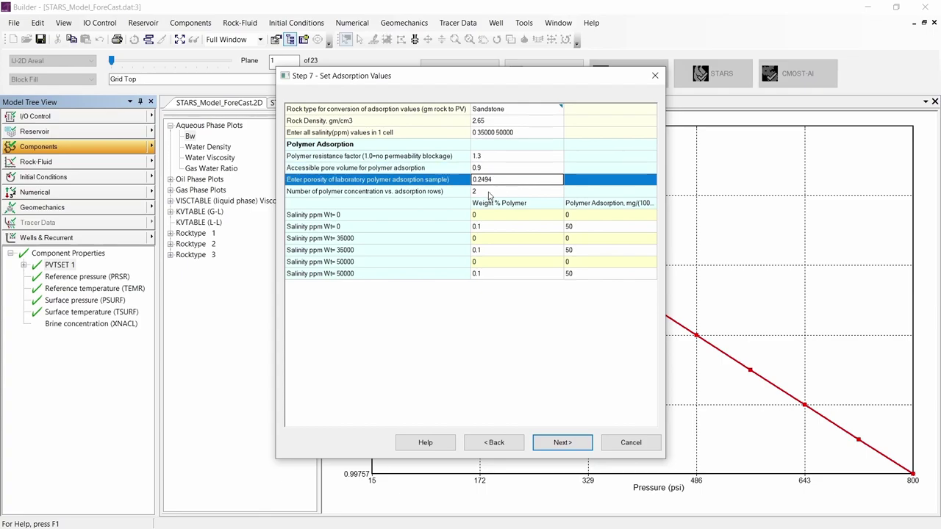
click(490, 193)
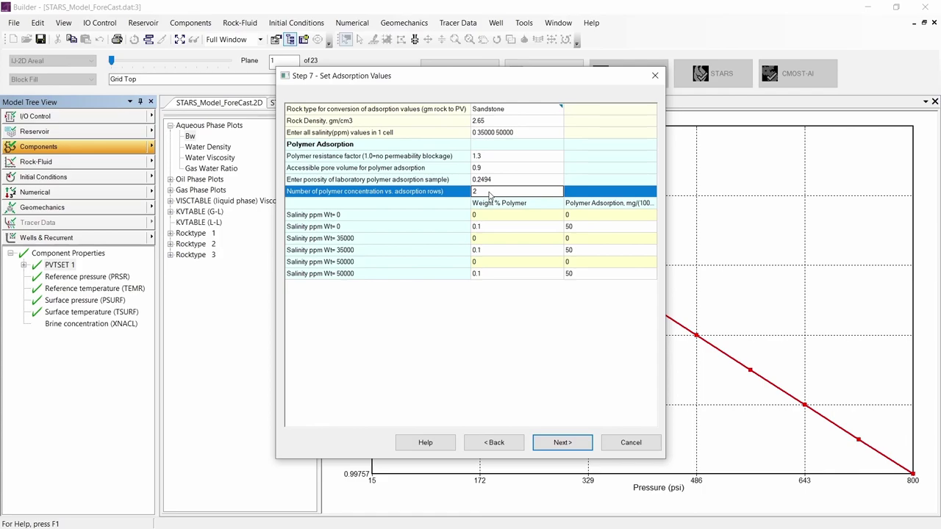
Set polymer adsorption at 0.1 weight % to 10 for 0 ppm salinity and 30 for 35000 ppm, and accept the adsorption values
click(578, 233)
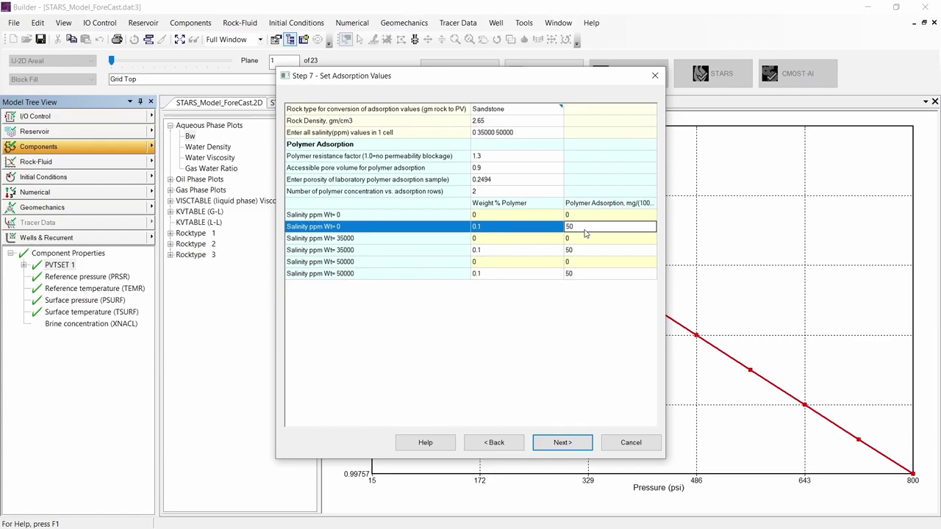
text(10)
click(584, 254)
text(2)
key(BackSpace)
text(3)
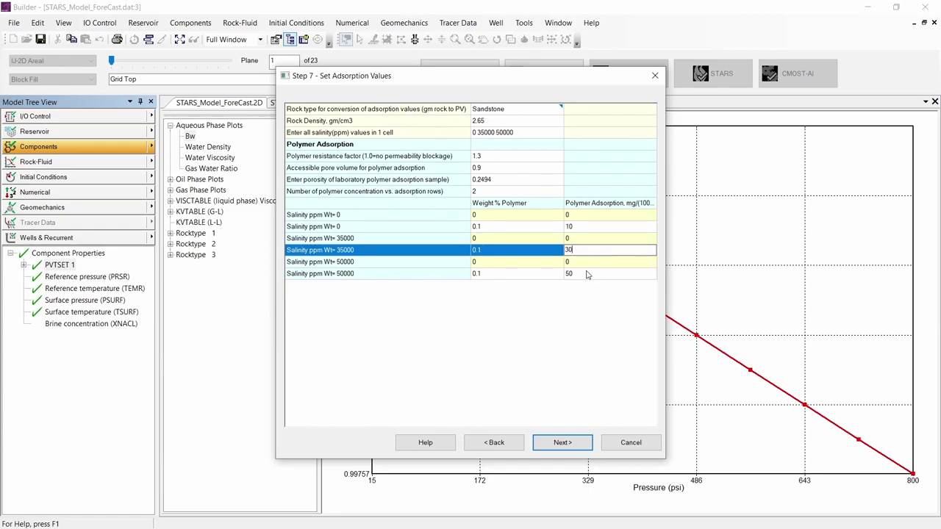
text(0)
click(588, 273)
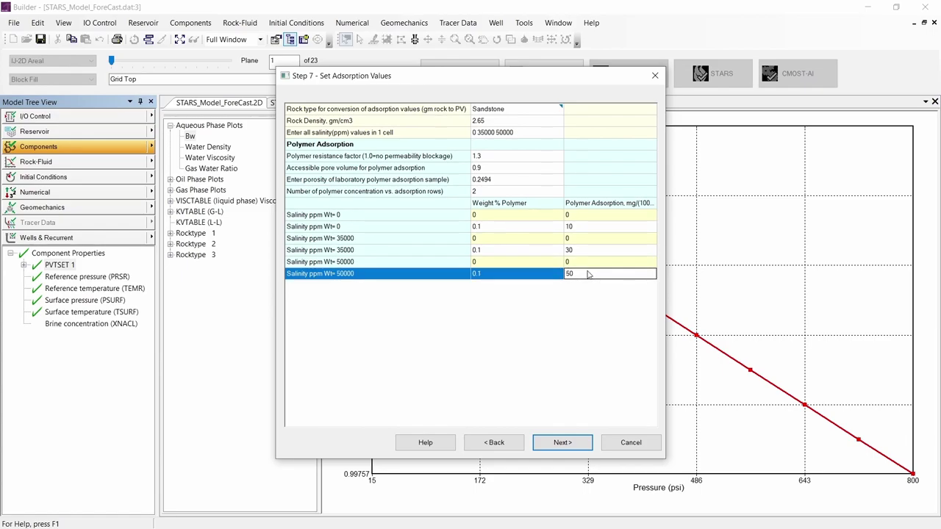
click(563, 443)
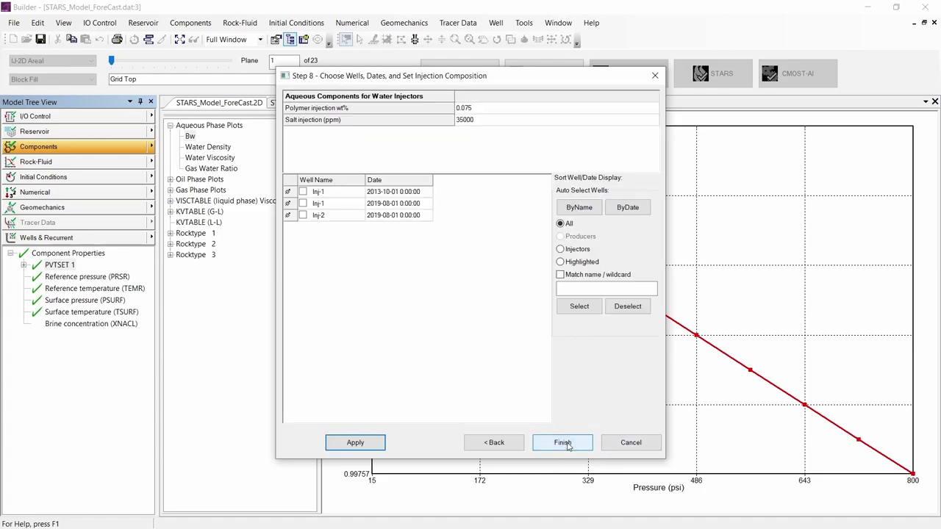
Assign the polymer and salt injection composition to wells Inj-1 and Inj-2 at 2019-08-01, finish the wizard and review the changed compositions
click(476, 108)
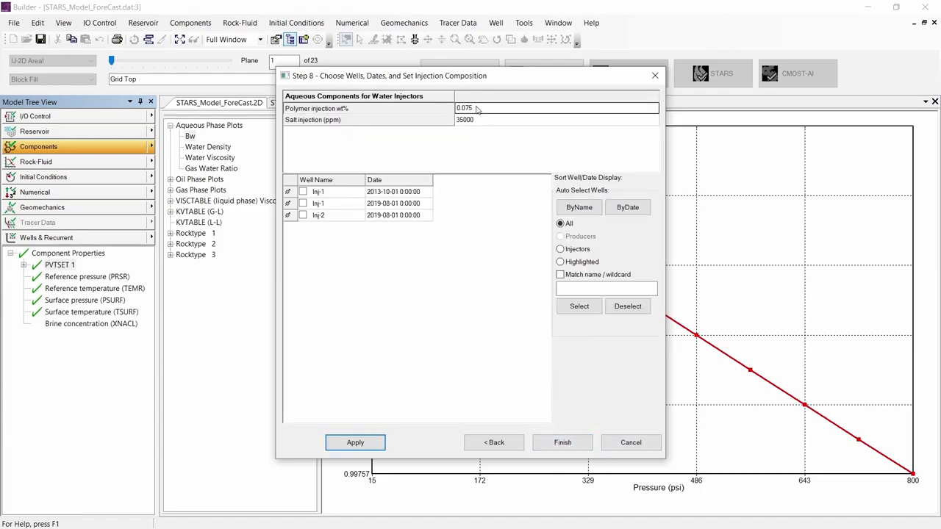
click(476, 122)
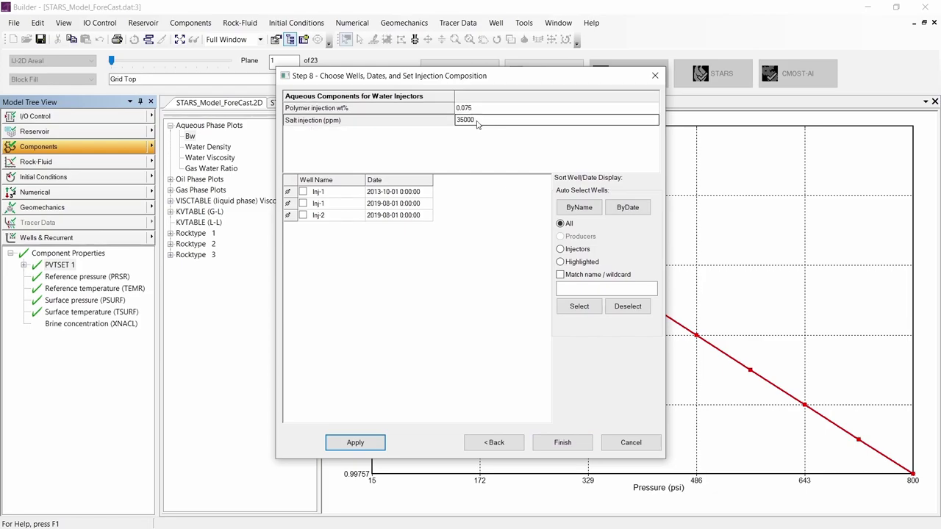
click(302, 203)
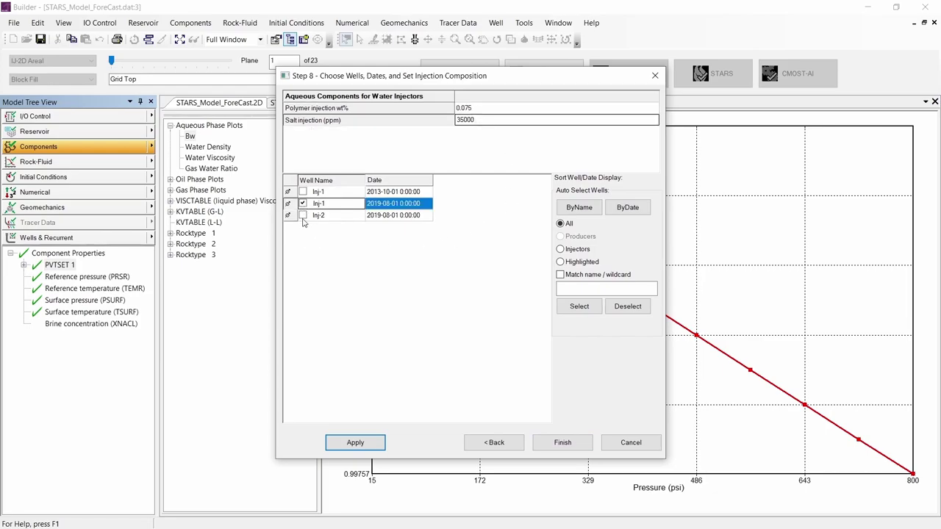
click(302, 215)
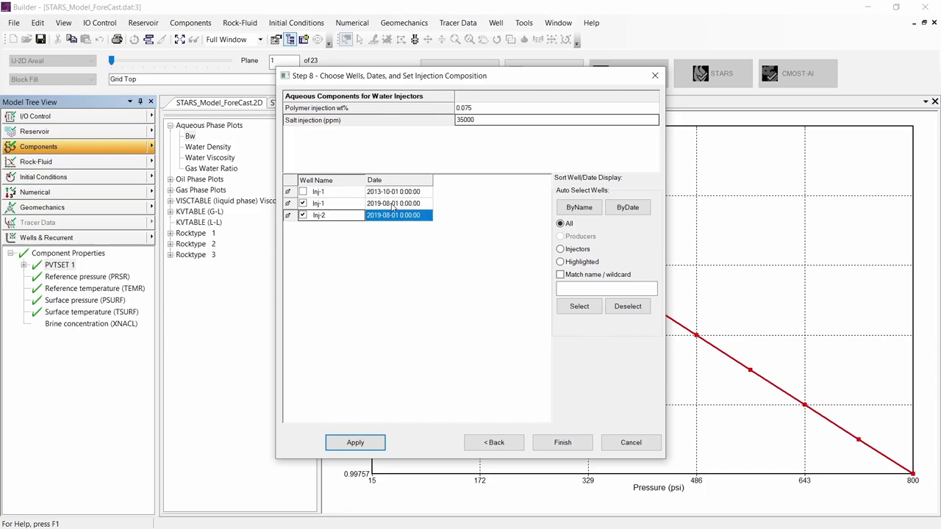
click(576, 446)
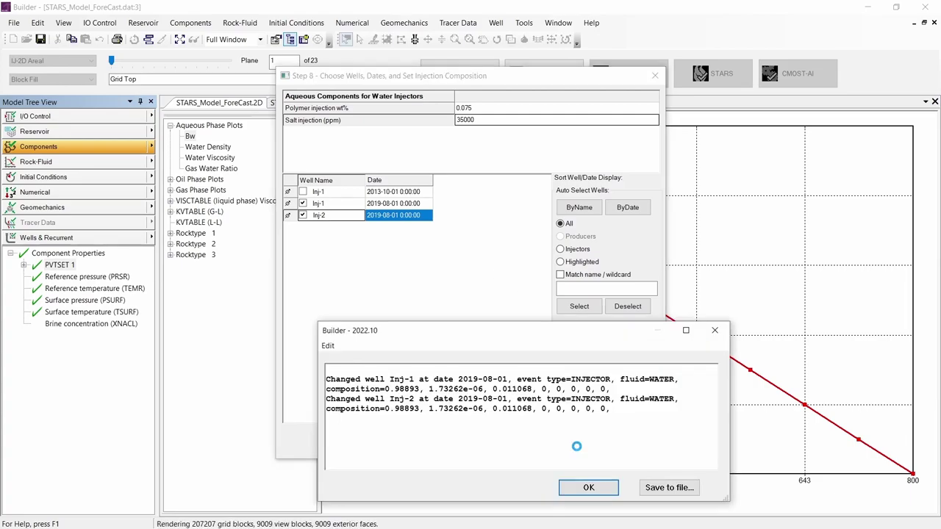
drag(385, 389, 610, 390)
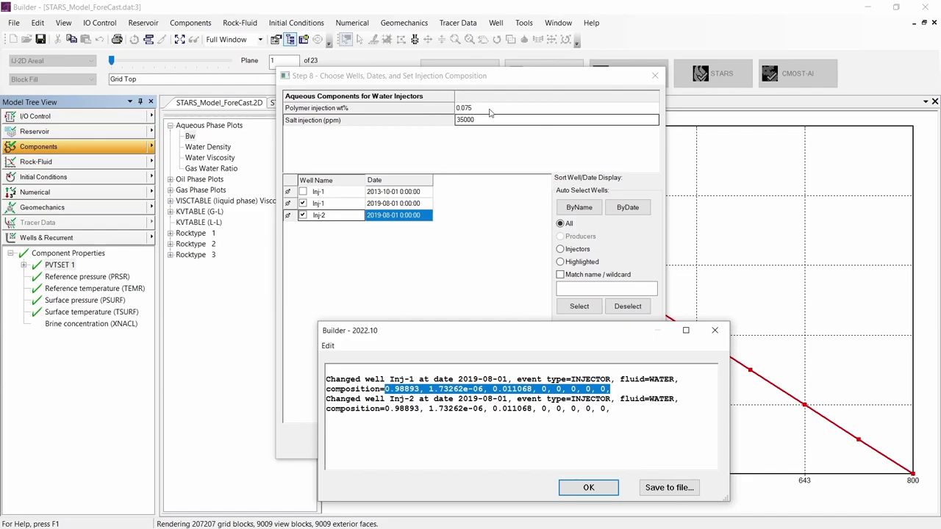
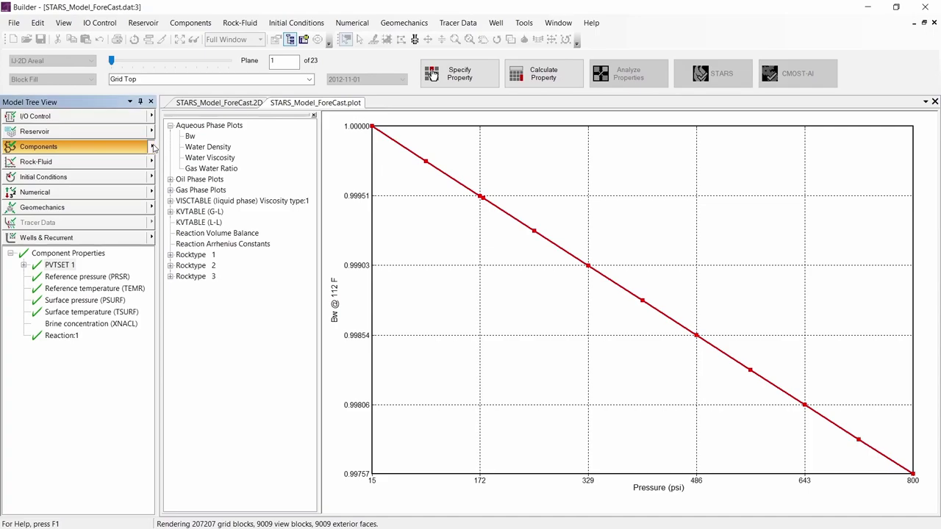
Examine the Polymer and NaCl entries in the component definitions
click(152, 148)
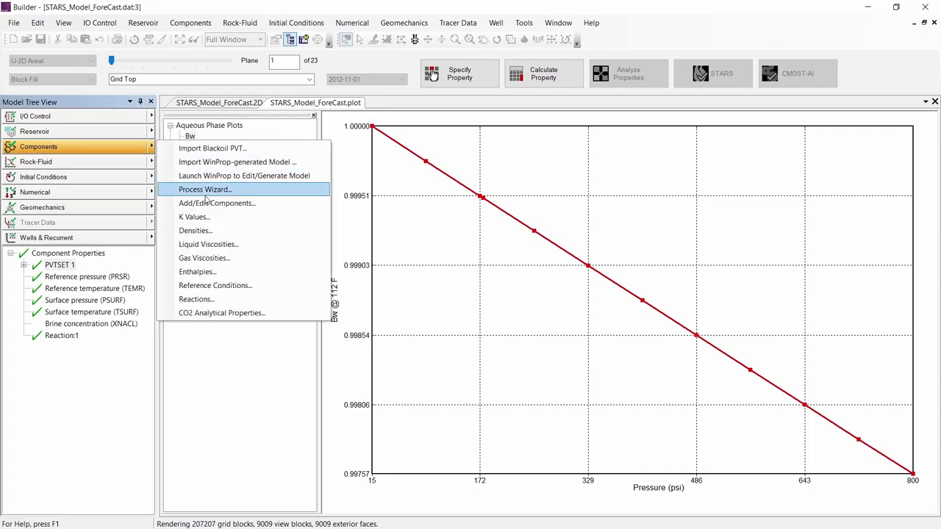
click(216, 202)
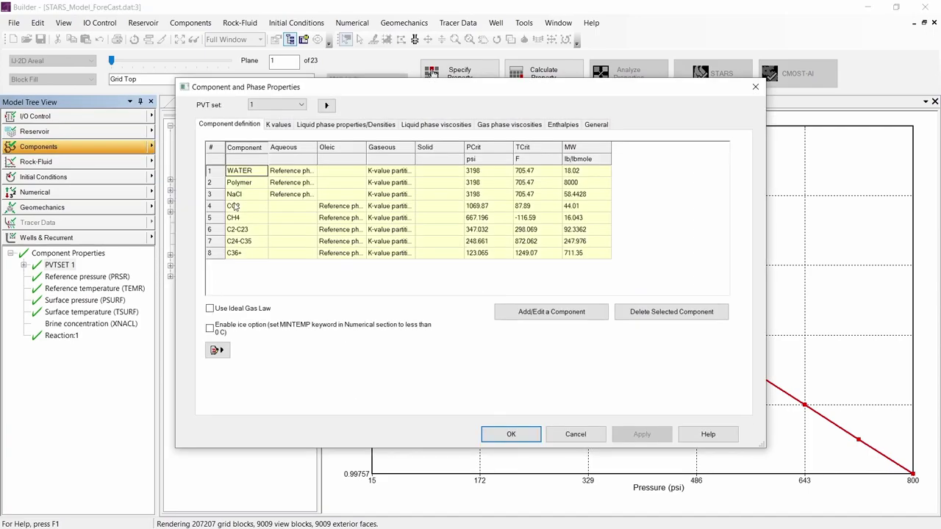
click(210, 185)
drag(211, 186, 212, 194)
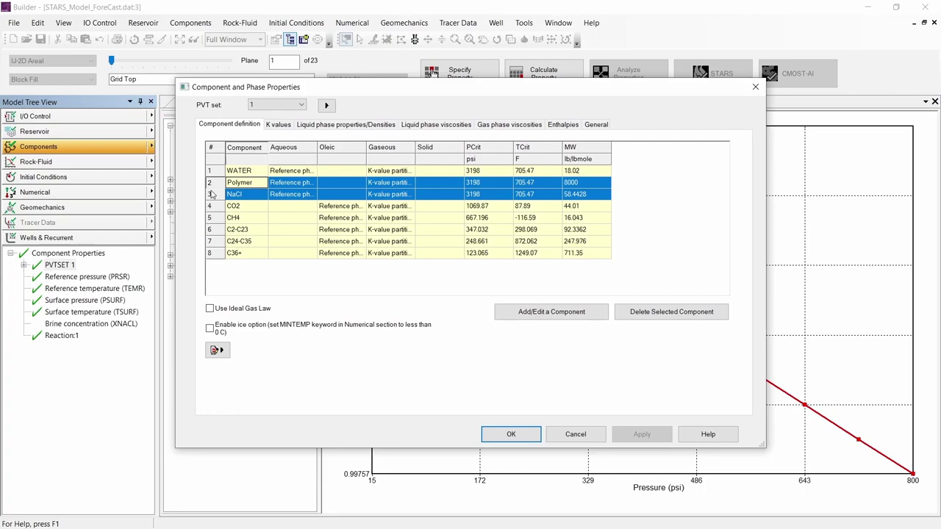
Review the Polymer and NaCl liquid viscosities and the polymer's nonlinear mixing values, leaving the component properties without changes
click(437, 125)
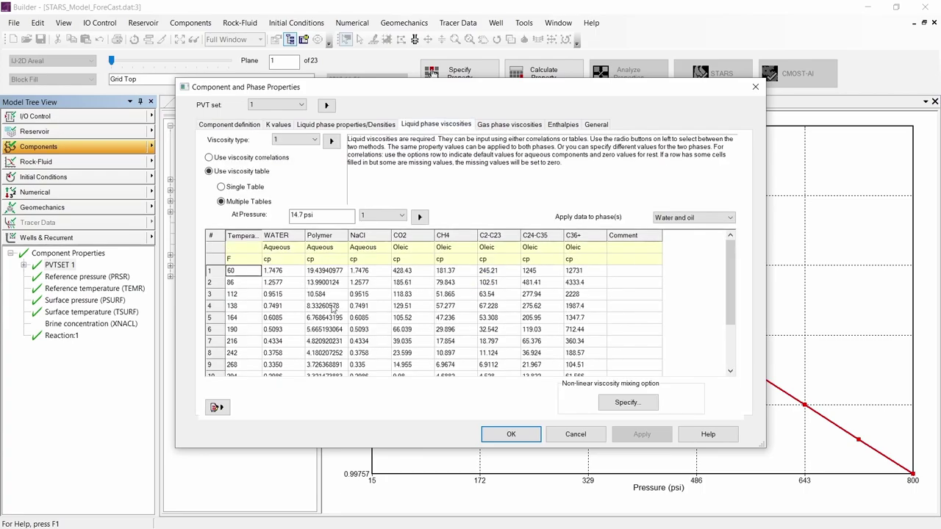
click(333, 296)
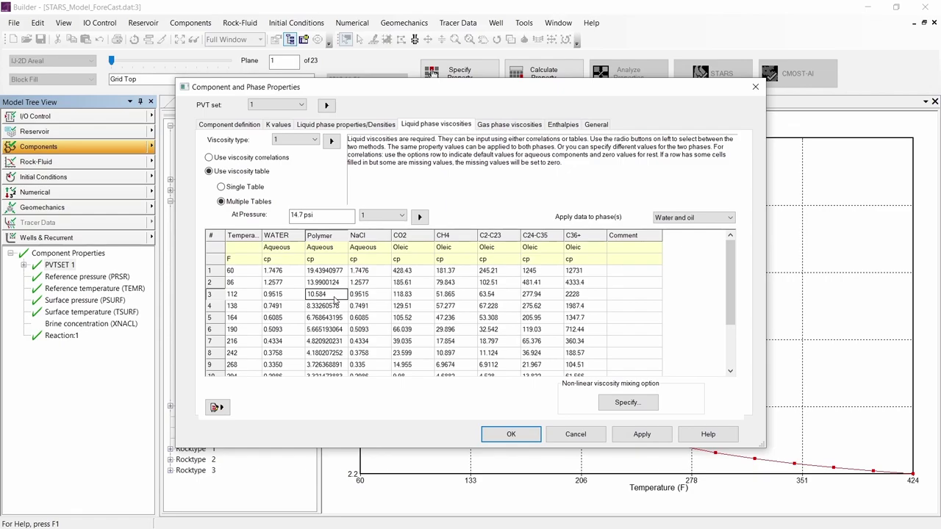
click(375, 236)
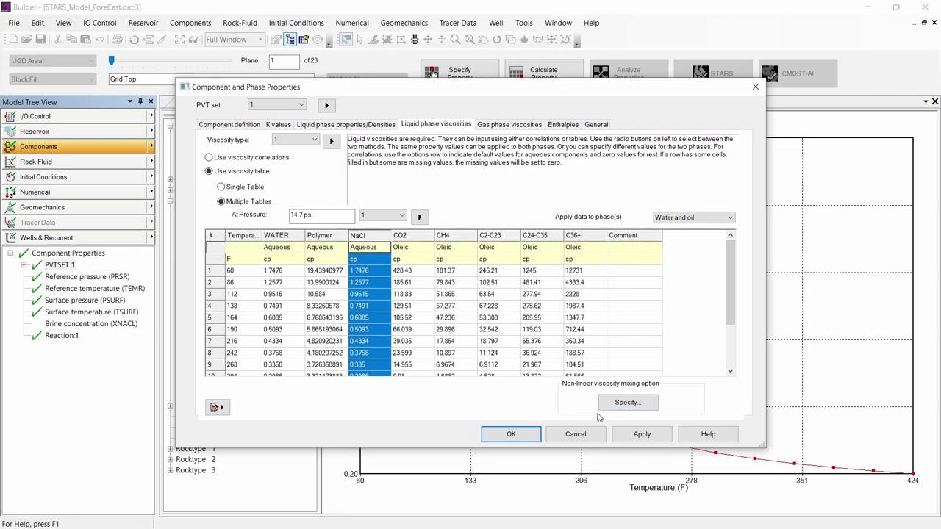
click(637, 408)
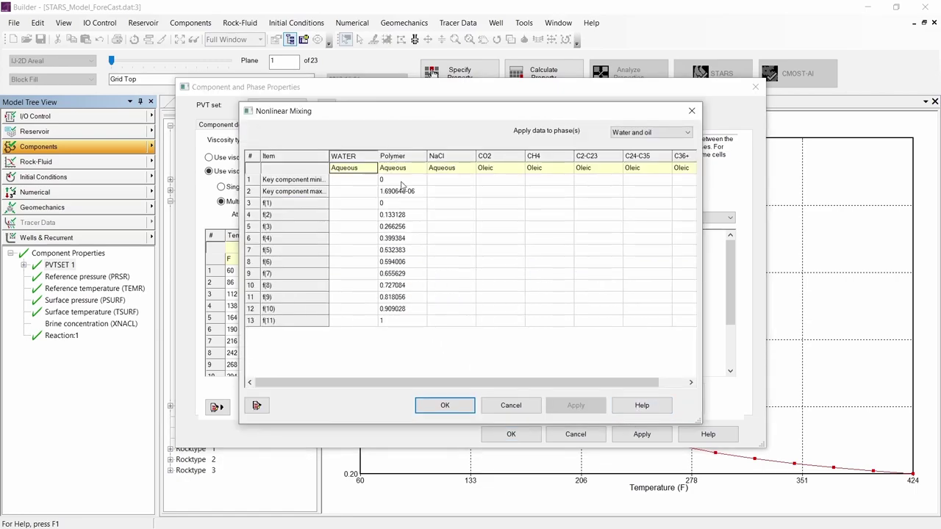
drag(403, 180, 402, 321)
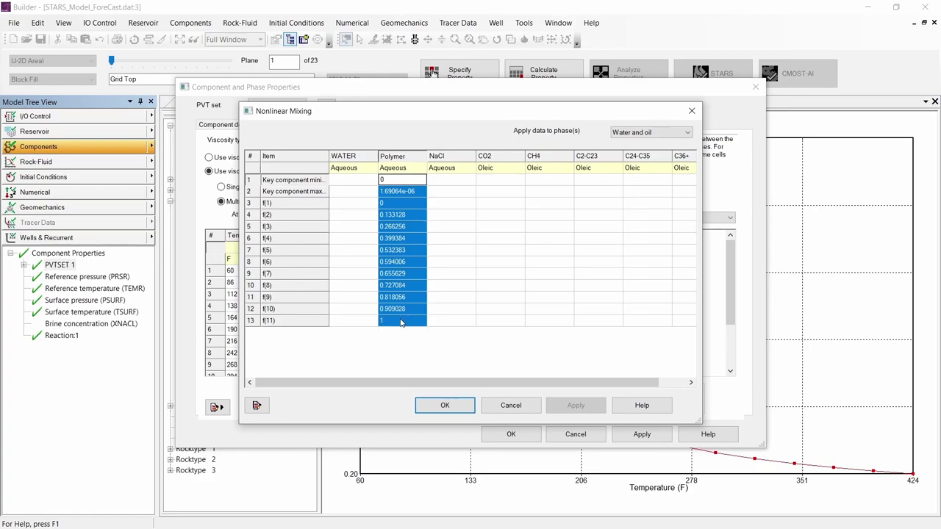
click(529, 406)
click(580, 438)
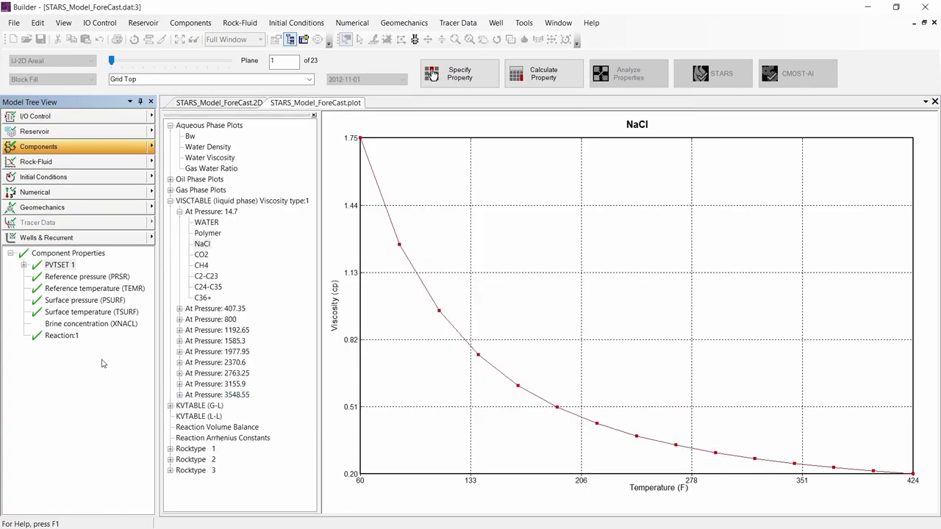
Inspect the polymer degradation reaction and its reaction frequency factor, and leave it without changes
double_click(63, 337)
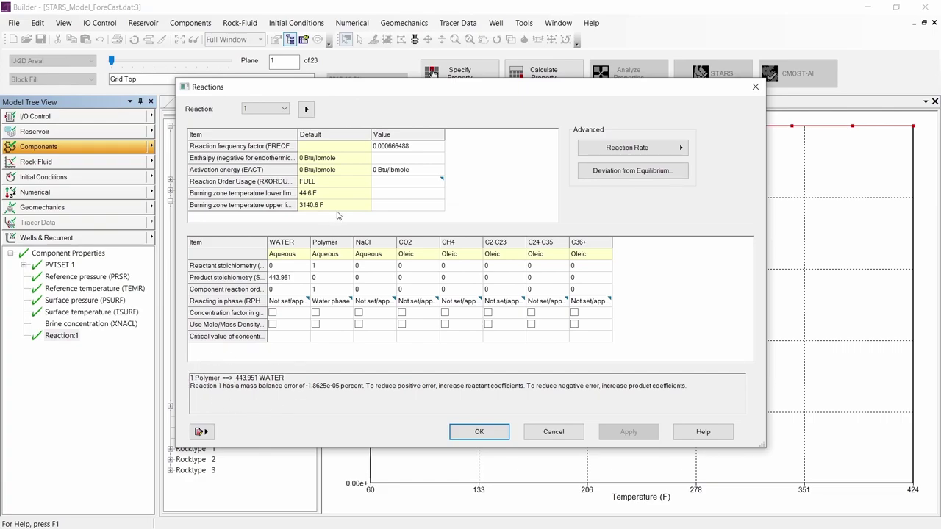
click(394, 149)
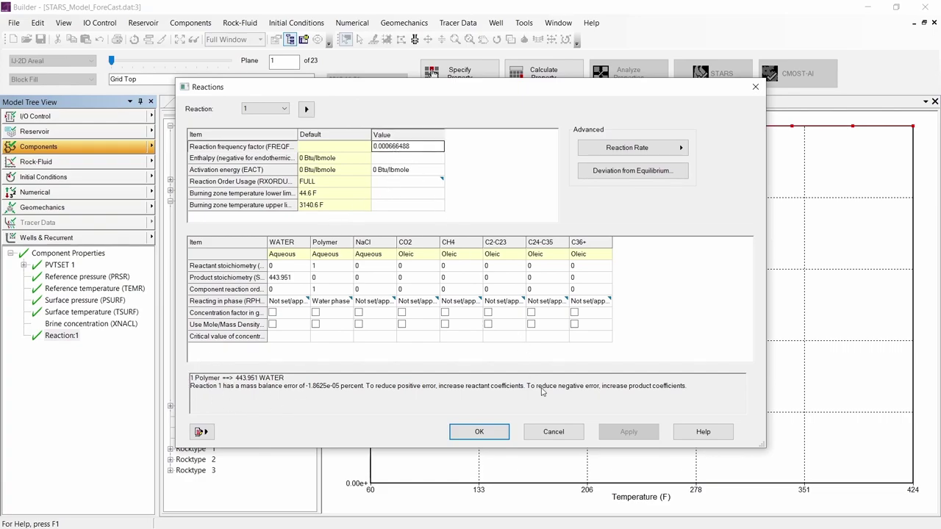
click(555, 432)
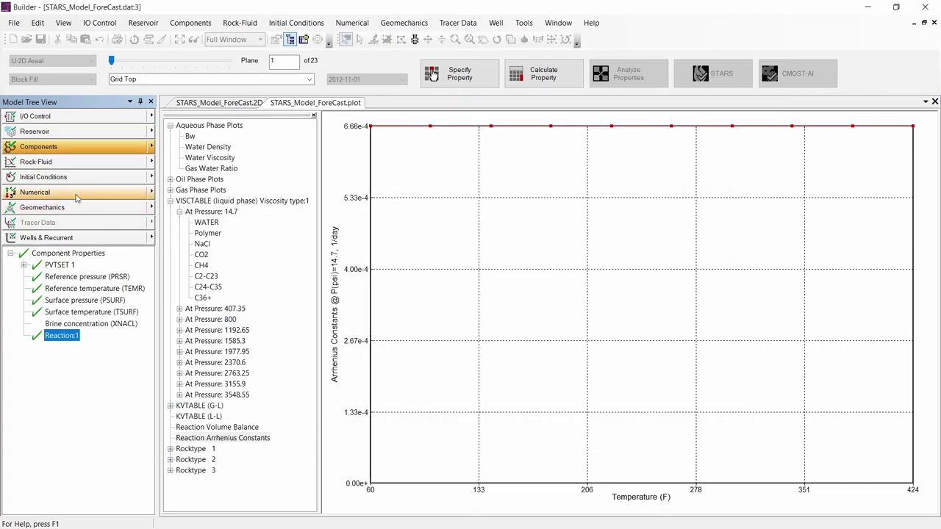
Review the polymer's isothermal adsorption table and its rock-dependent adsorption capacity, residual level, accessible pore volume and resistance factor
click(111, 162)
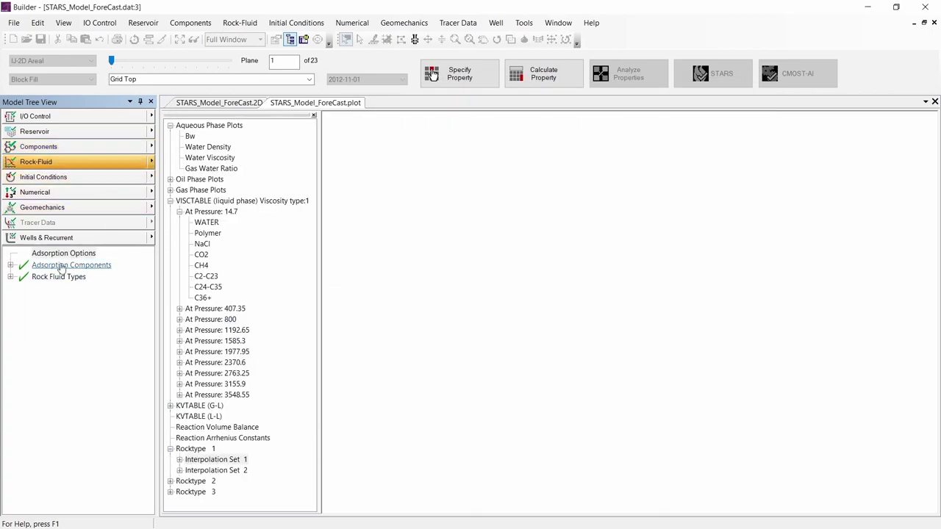
double_click(85, 269)
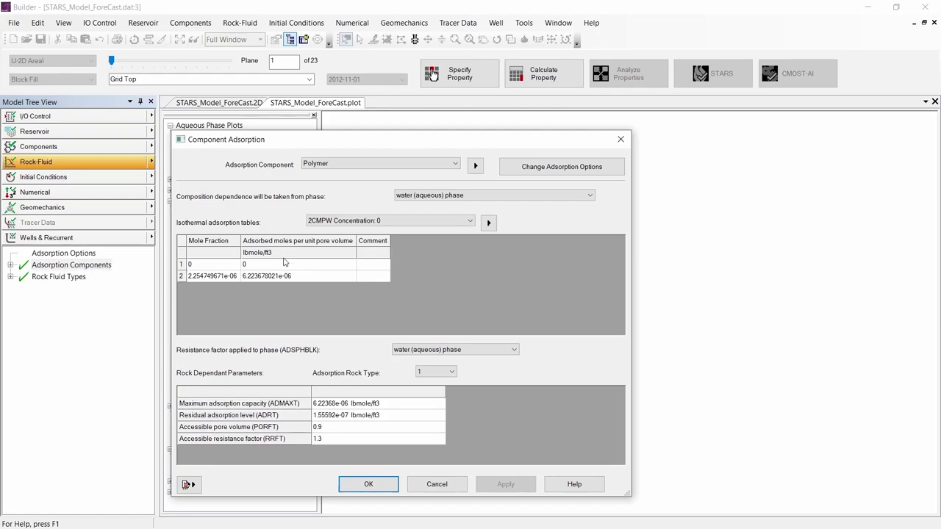
click(302, 245)
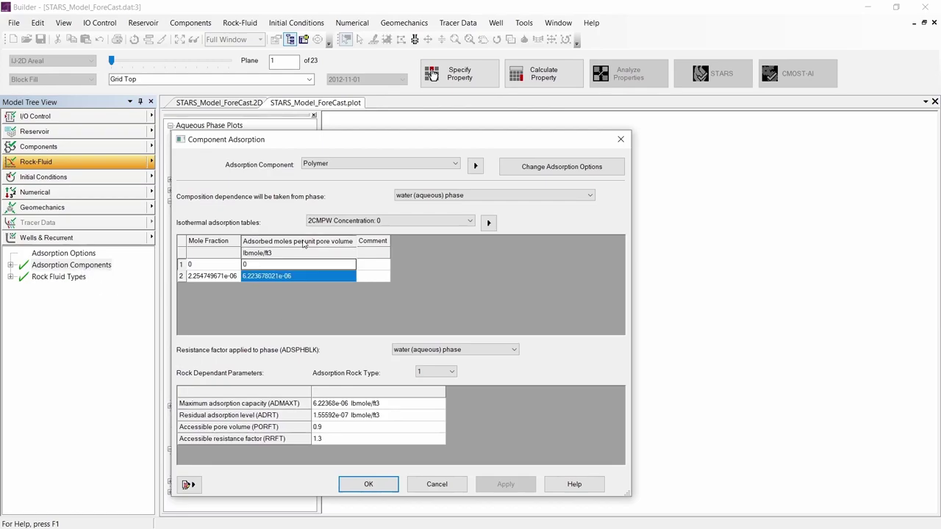
click(211, 243)
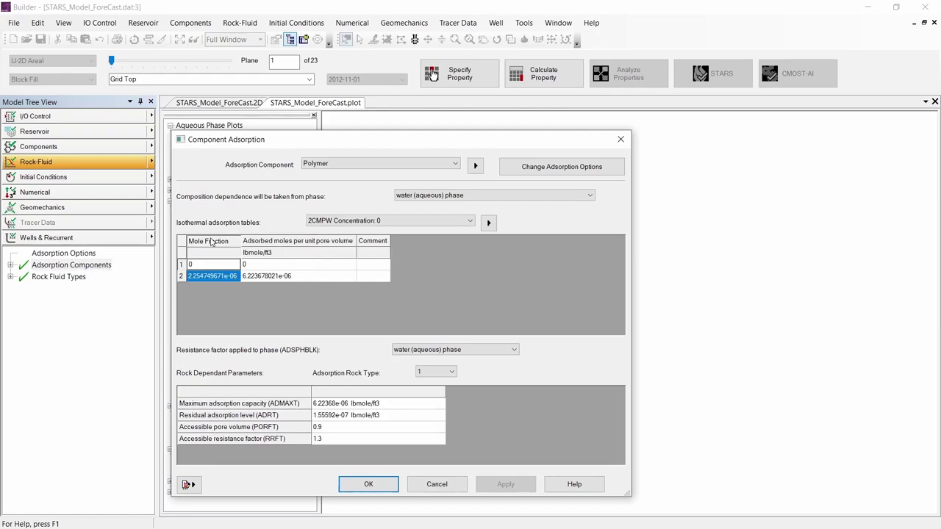
click(258, 408)
click(209, 417)
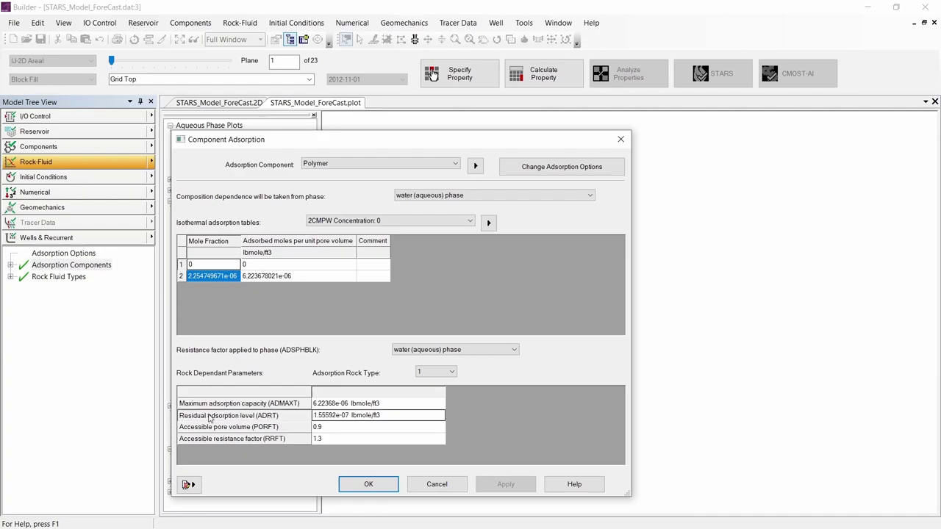
click(367, 430)
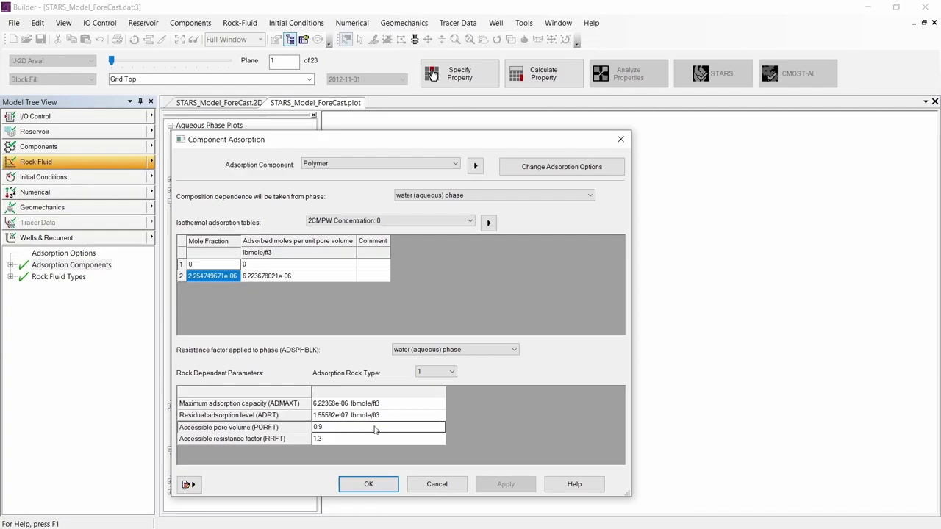
click(335, 441)
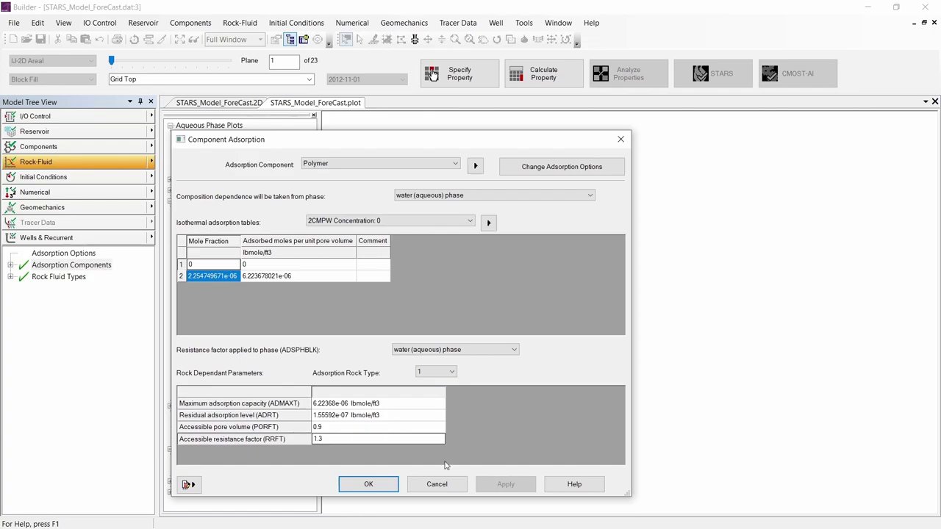
click(438, 485)
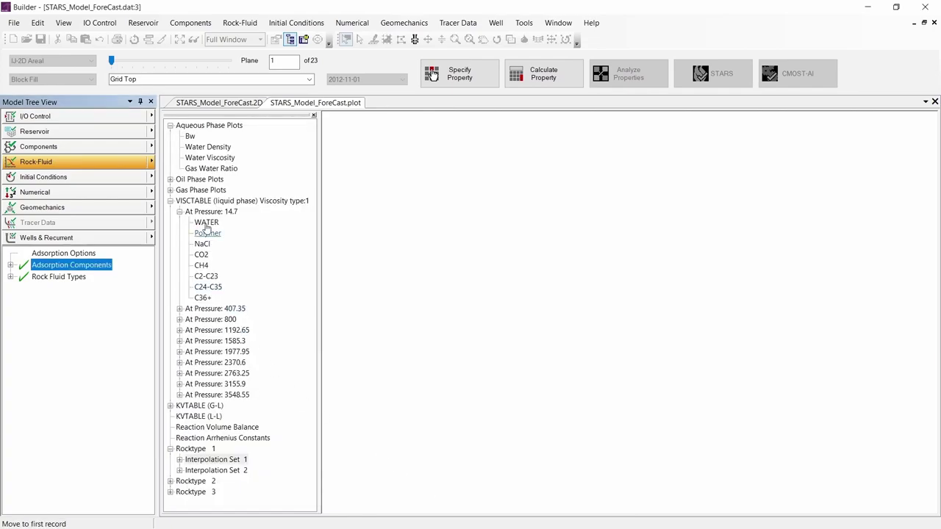
View the rock-fluid diagnostic plot of the water-oil relative permeability curves for both interpolation sets
click(151, 163)
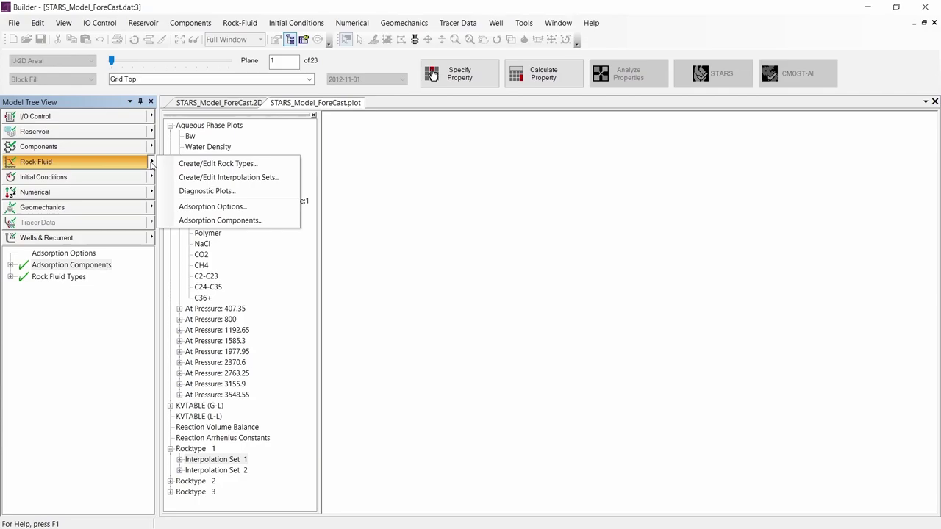
click(240, 194)
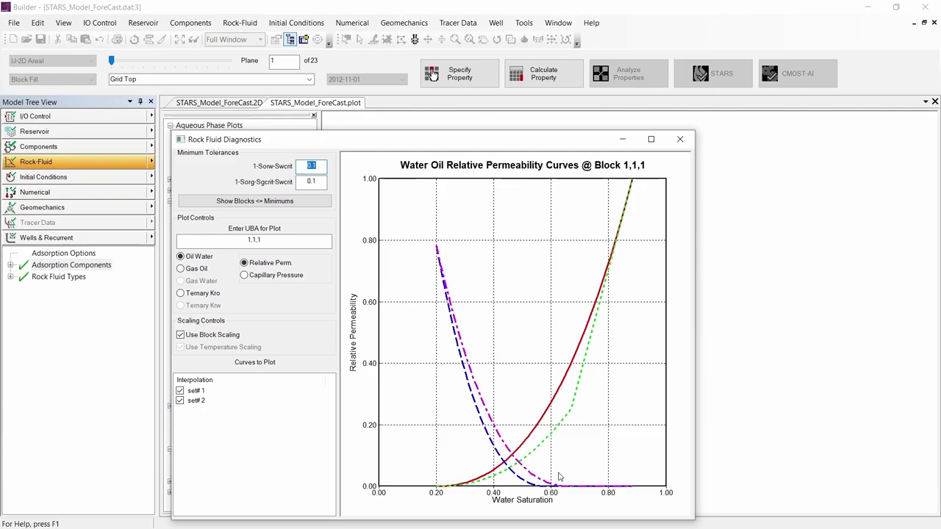
click(680, 139)
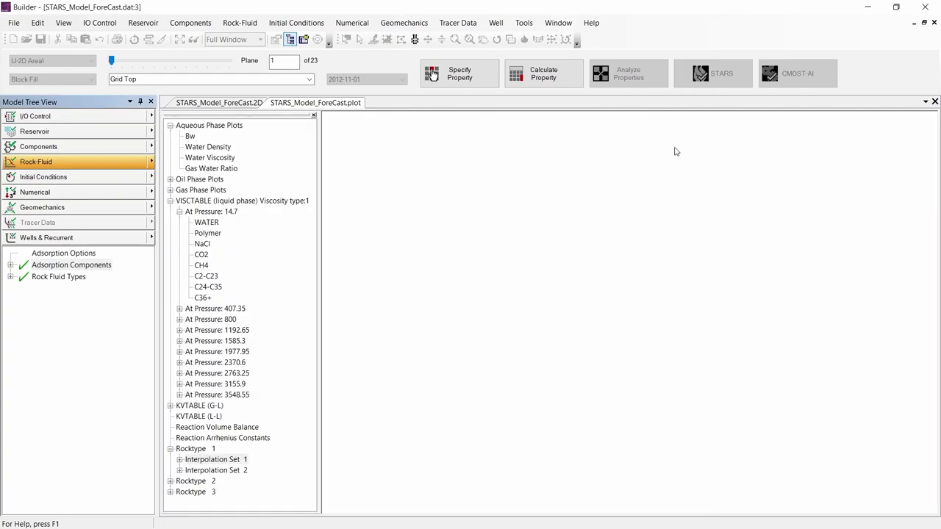
Save the dataset under the new file name STARS_Model_ForeCast_Polymer.dat
click(14, 23)
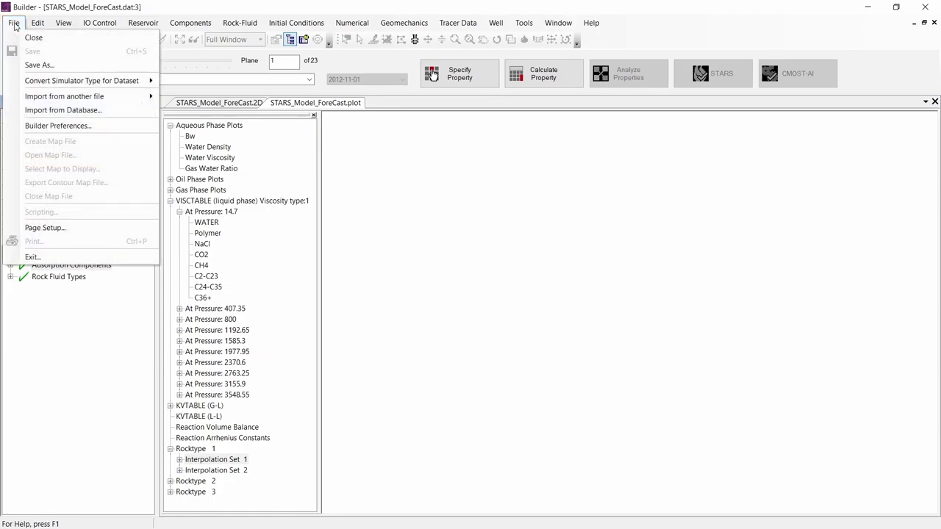
click(47, 68)
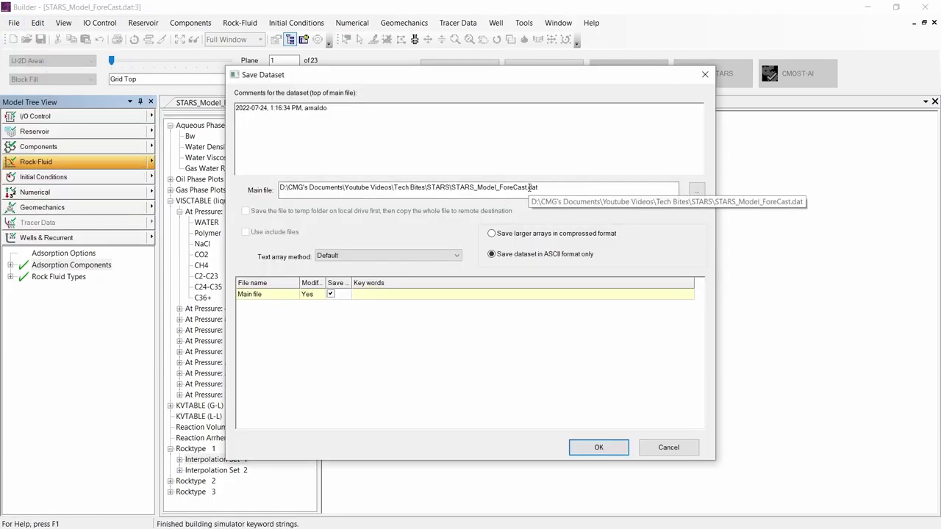
click(526, 189)
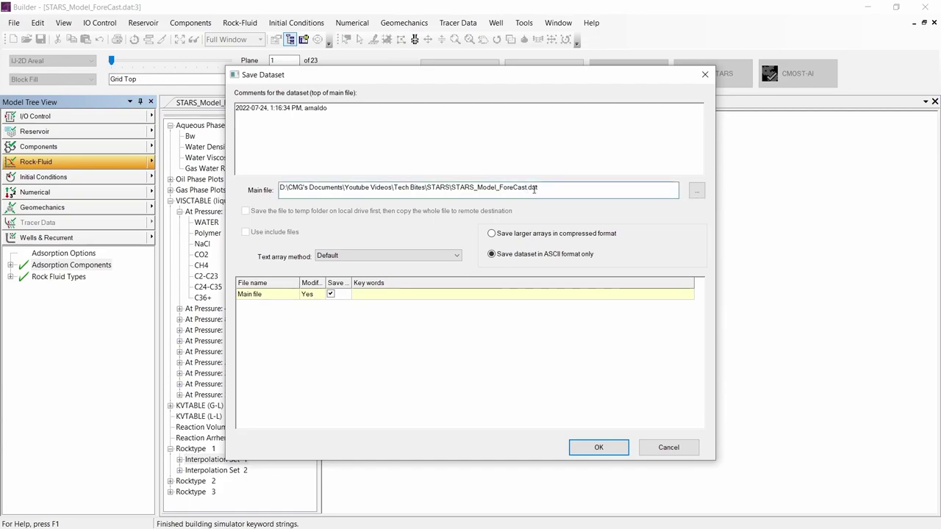
text(_Polyme)
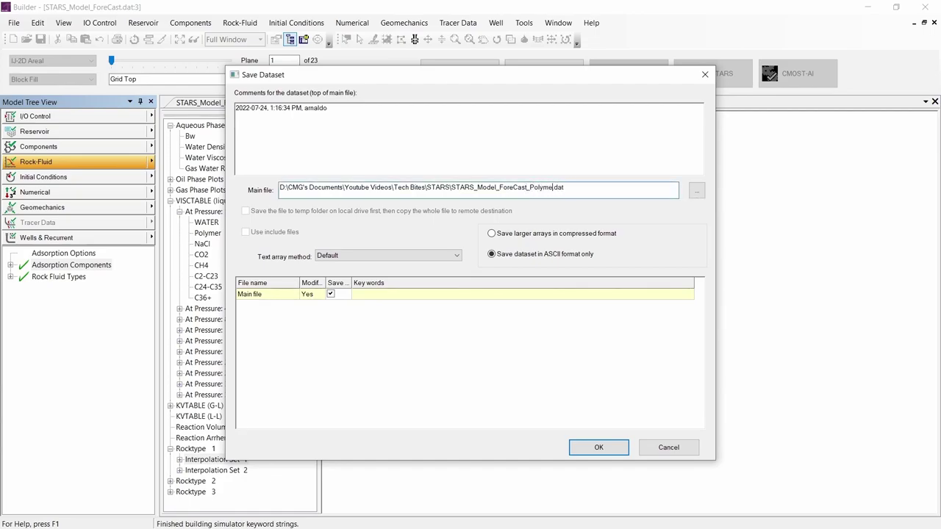
text(r)
key(Return)
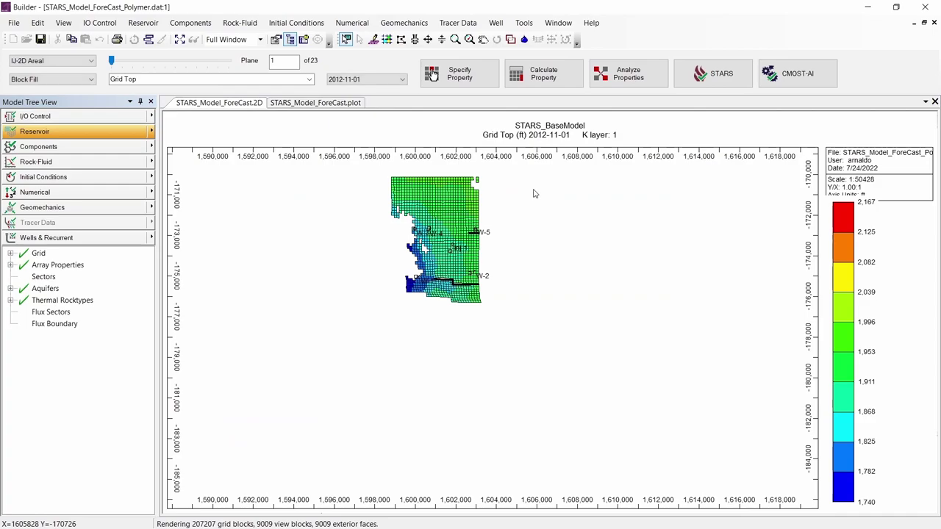